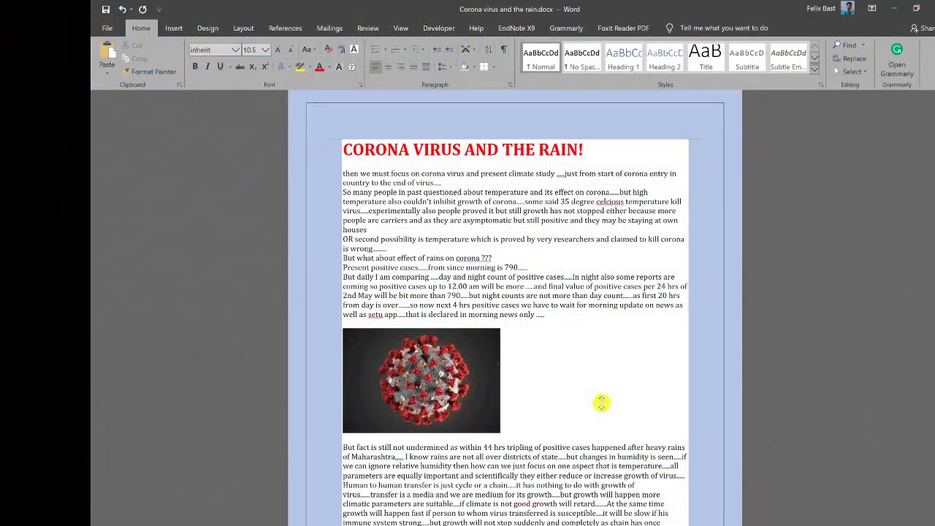
Review the text, title, image and page formatting of the corona virus and rain article.
{"action": "scroll", "coordinate": [600, 403], "scroll_direction": "down", "scroll_amount": 2}
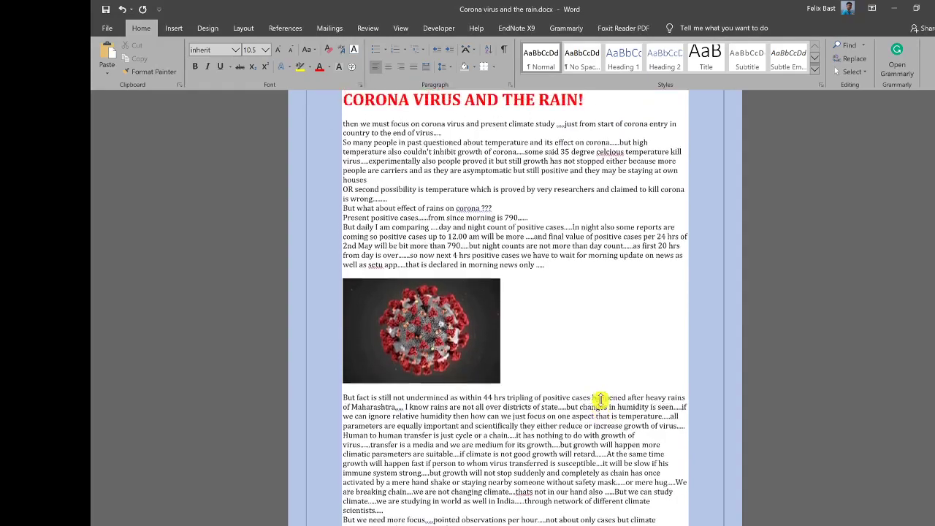
{"action": "scroll", "coordinate": [601, 400], "scroll_direction": "up", "scroll_amount": 2}
{"action": "scroll", "coordinate": [601, 400], "scroll_direction": "up", "scroll_amount": 1}
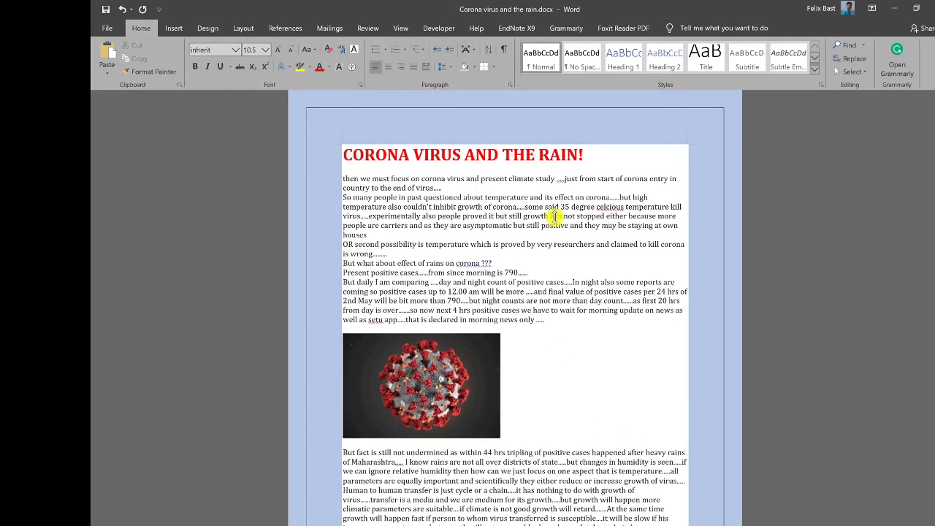
{"action": "scroll", "coordinate": [476, 234], "scroll_direction": "down", "scroll_amount": 5}
{"action": "scroll", "coordinate": [555, 218], "scroll_direction": "up", "scroll_amount": 5}
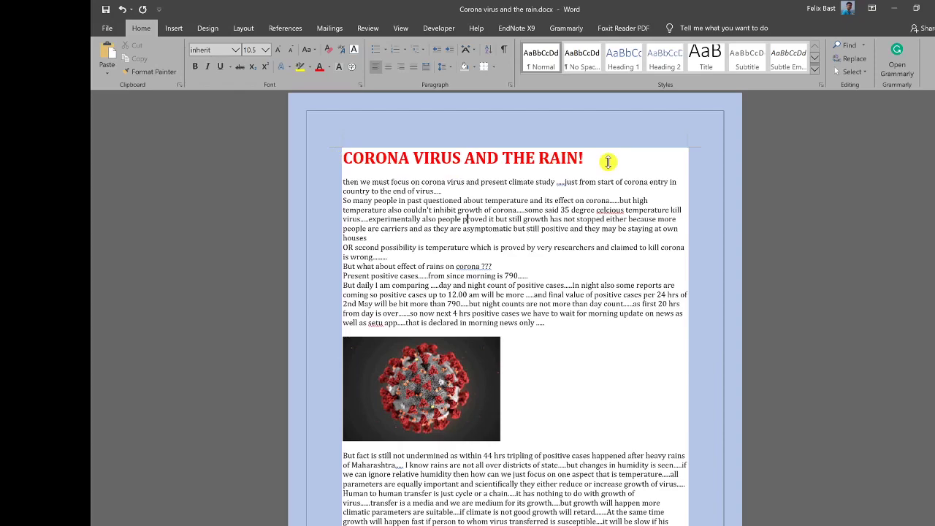
{"action": "scroll", "coordinate": [450, 277], "scroll_direction": "up", "scroll_amount": 2}
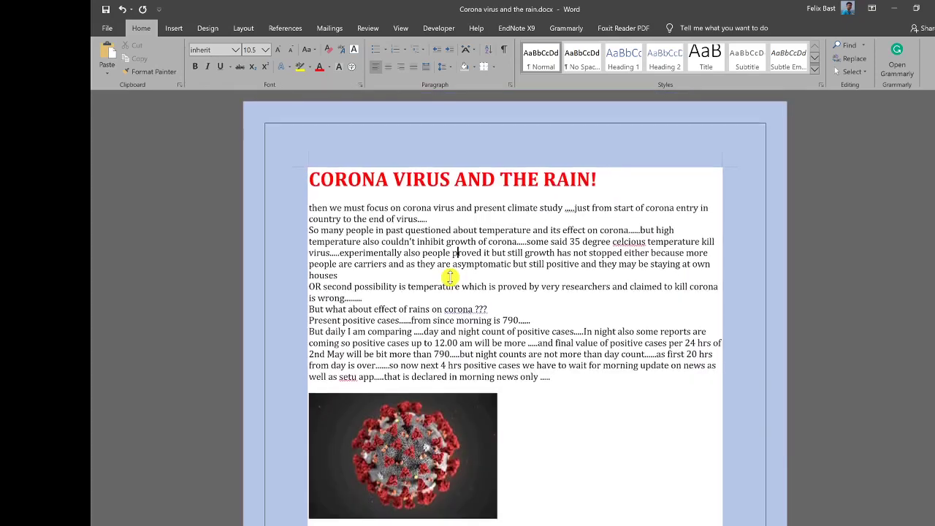
{"action": "scroll", "coordinate": [450, 277], "scroll_direction": "down", "scroll_amount": 1}
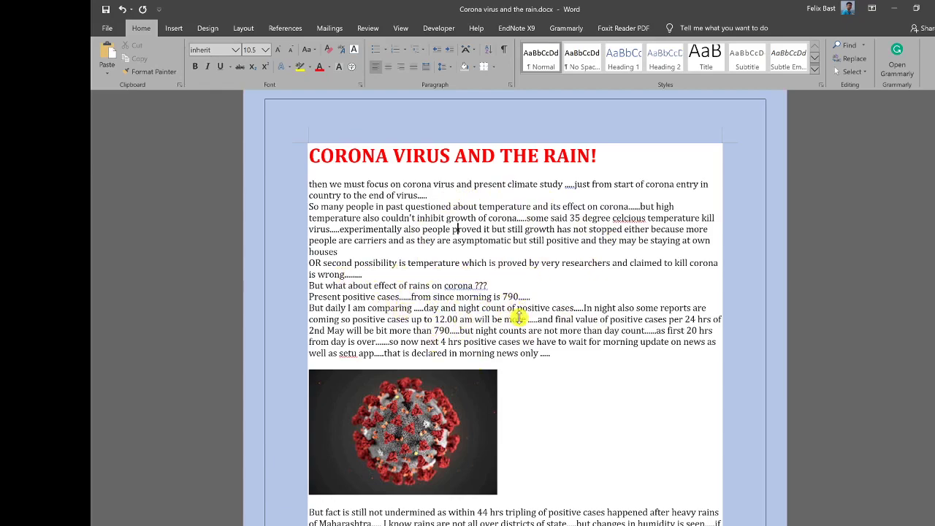
{"action": "scroll", "coordinate": [438, 330], "scroll_direction": "down", "scroll_amount": 2}
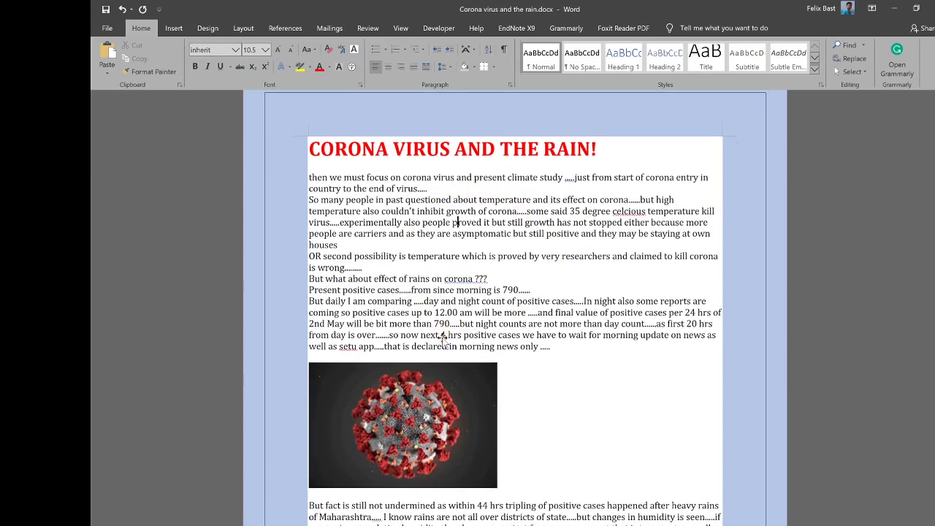
{"action": "scroll", "coordinate": [442, 337], "scroll_direction": "down", "scroll_amount": 1}
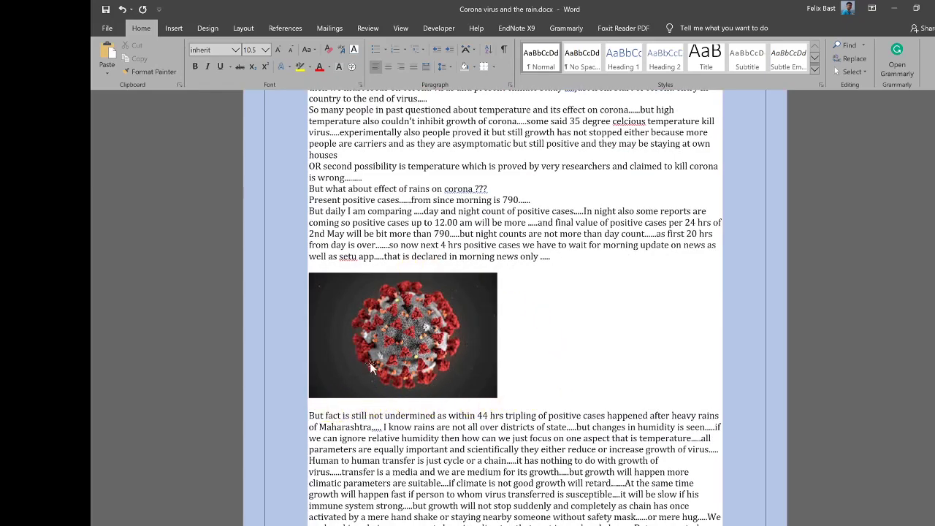
{"action": "scroll", "coordinate": [371, 366], "scroll_direction": "down", "scroll_amount": 5}
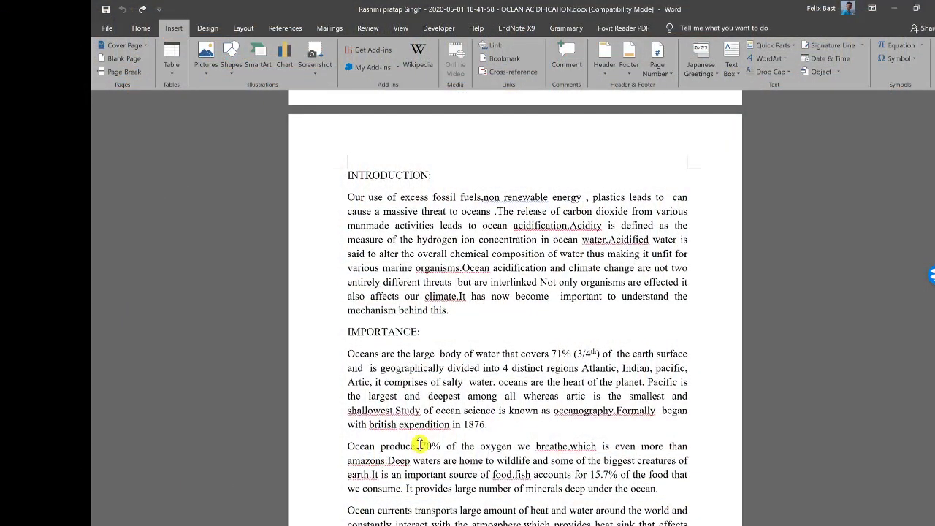
Insert the missing space between "acidification." and "Acidity" in the Introduction paragraph of the ocean acidification document.
{"action": "scroll", "coordinate": [421, 444], "scroll_direction": "down", "scroll_amount": 1}
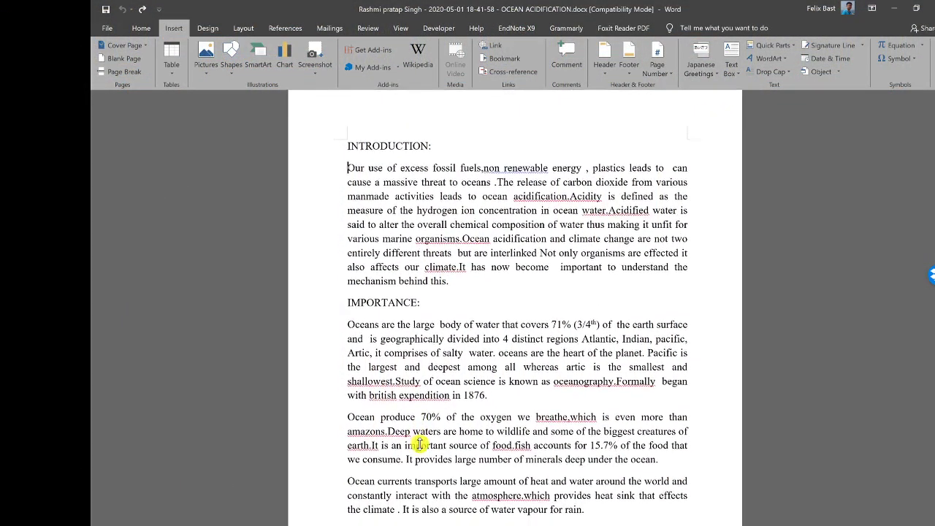
{"action": "scroll", "coordinate": [421, 444], "scroll_direction": "down", "scroll_amount": 1}
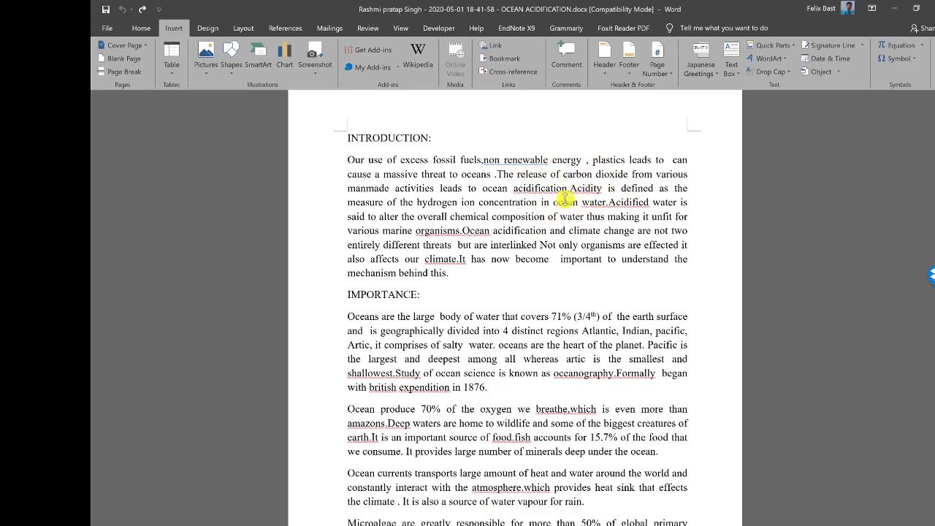
{"action": "scroll", "coordinate": [572, 187], "scroll_direction": "up", "scroll_amount": 5, "text": "ctrl"}
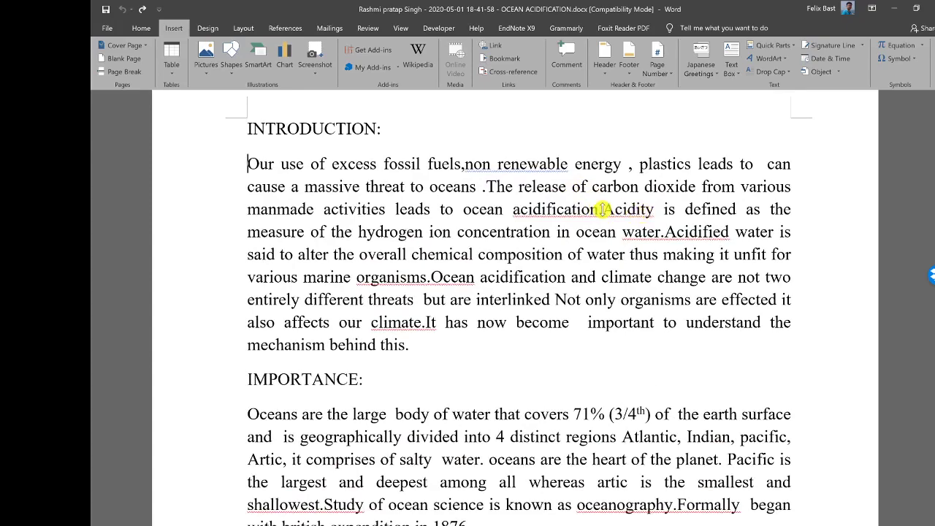
{"action": "left_click", "coordinate": [603, 209]}
{"action": "type", "text": "."}
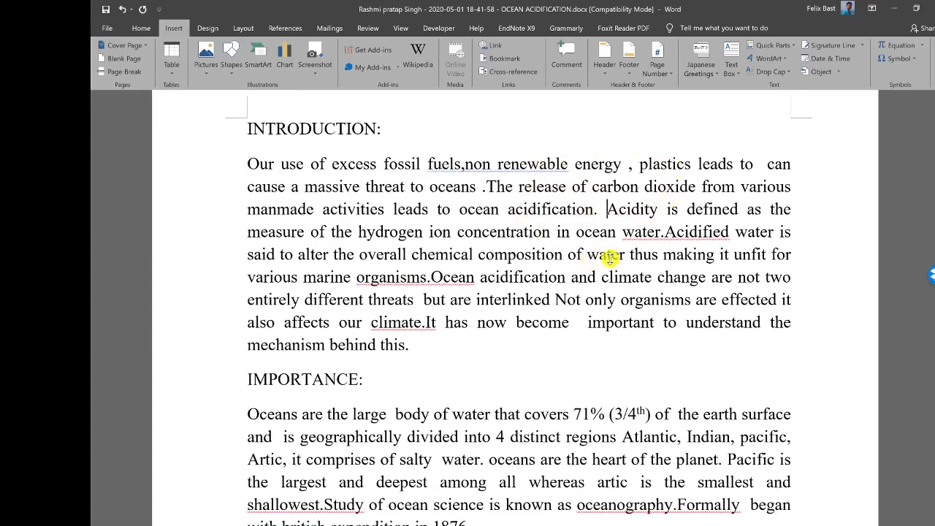
Examine the rest of the ocean acidification document, including the Co2 formula in the chemical equation and the paragraph layout.
{"action": "scroll", "coordinate": [323, 453], "scroll_direction": "down", "scroll_amount": 3, "text": "ctrl"}
{"action": "scroll", "coordinate": [323, 453], "scroll_direction": "down", "scroll_amount": 15}
{"action": "scroll", "coordinate": [375, 457], "scroll_direction": "down", "scroll_amount": 3}
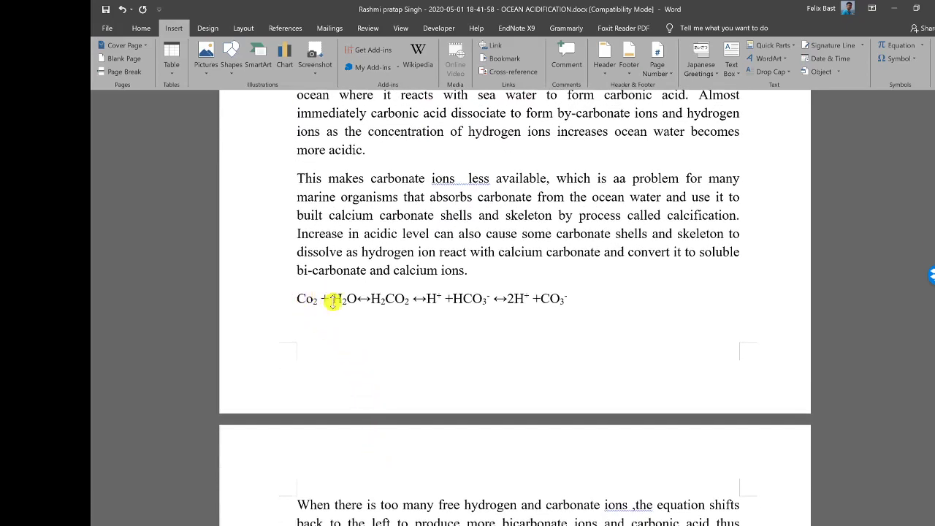
{"action": "left_click_drag", "start_coordinate": [295, 298], "coordinate": [318, 302]}
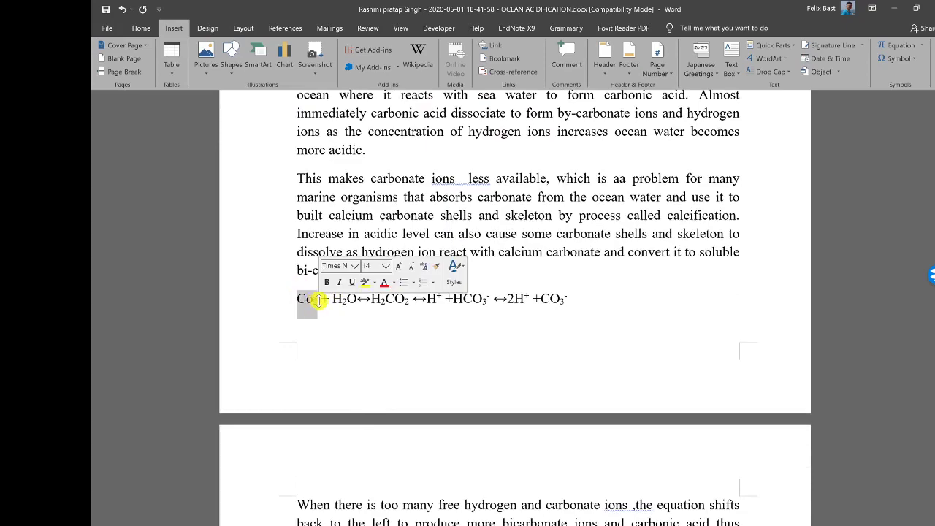
{"action": "scroll", "coordinate": [441, 421], "scroll_direction": "down", "scroll_amount": 6}
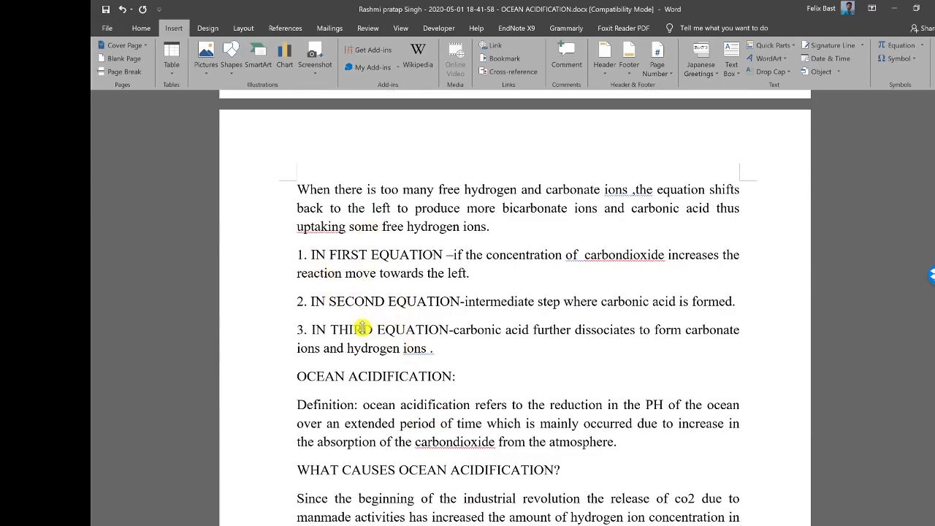
{"action": "scroll", "coordinate": [413, 406], "scroll_direction": "down", "scroll_amount": 6}
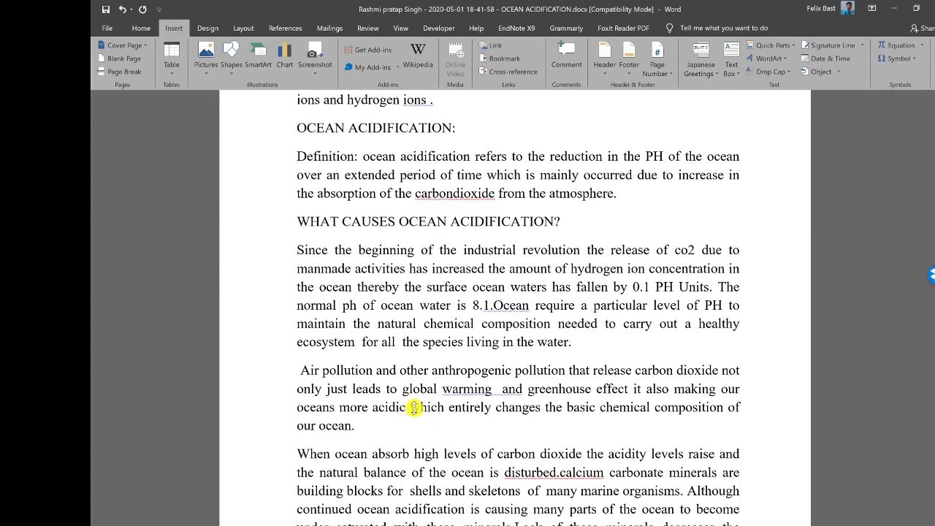
{"action": "scroll", "coordinate": [414, 408], "scroll_direction": "down", "scroll_amount": 10}
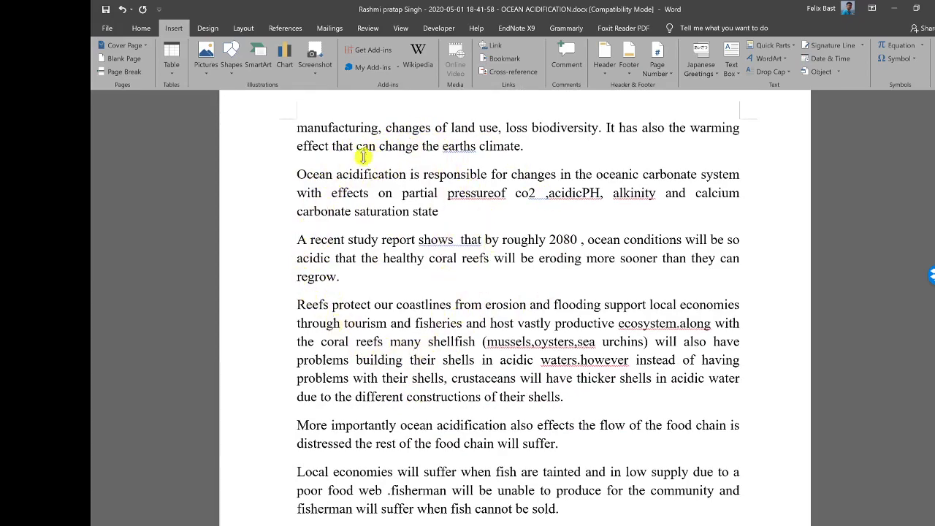
{"action": "scroll", "coordinate": [346, 271], "scroll_direction": "down", "scroll_amount": 3}
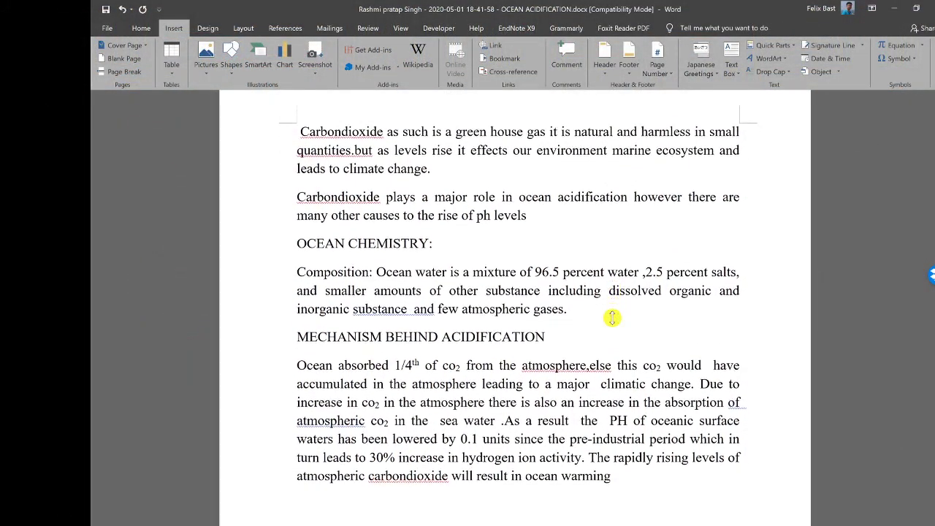
{"action": "scroll", "coordinate": [612, 316], "scroll_direction": "down", "scroll_amount": 1}
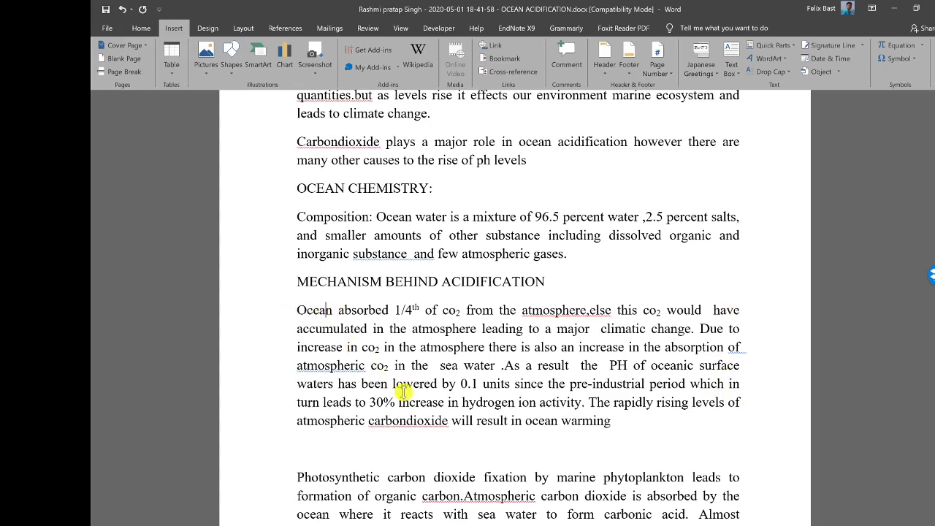
Apply a first line indent of 1.27 cm to all paragraphs in the document.
{"action": "key", "text": "ctrl+a"}
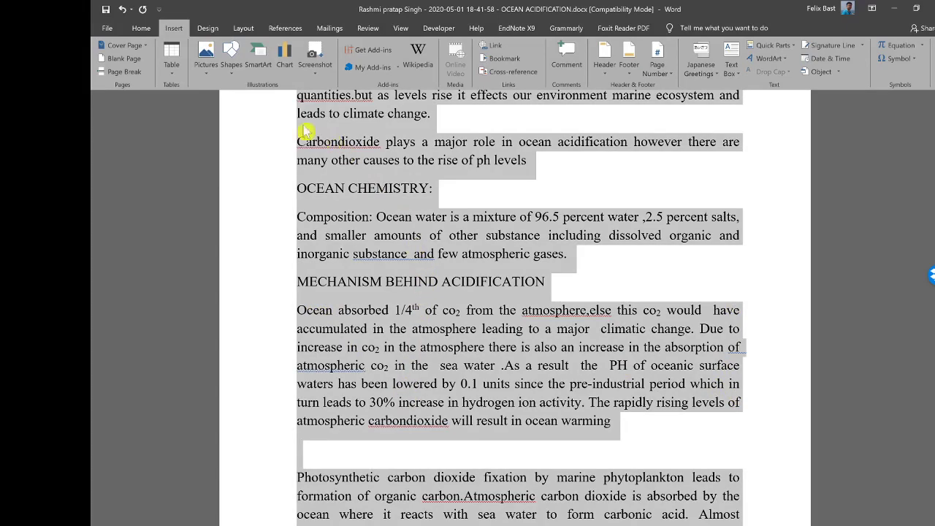
{"action": "left_click", "coordinate": [139, 28]}
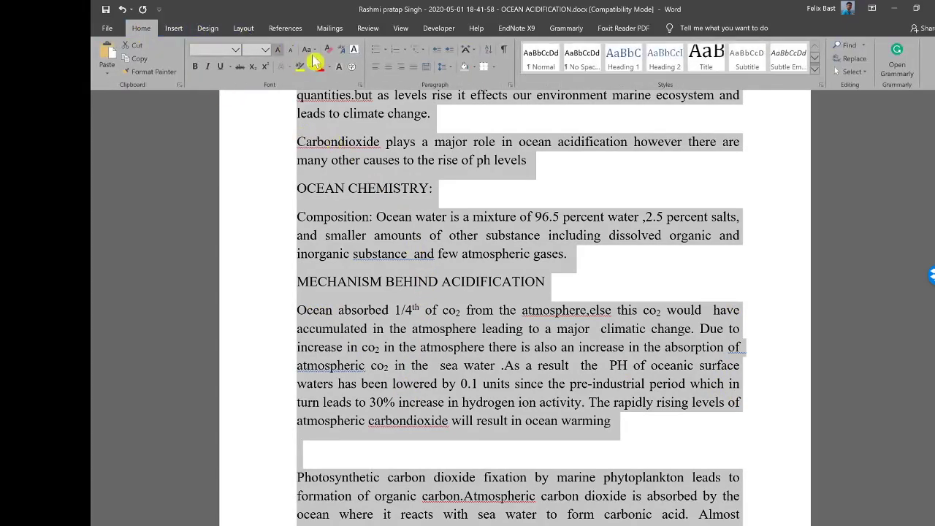
{"action": "left_click", "coordinate": [512, 85]}
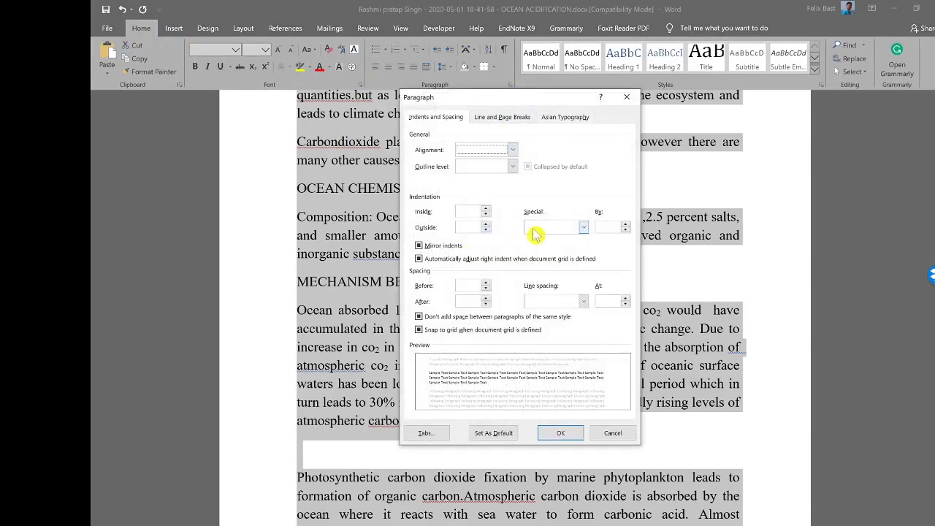
{"action": "left_click", "coordinate": [568, 234]}
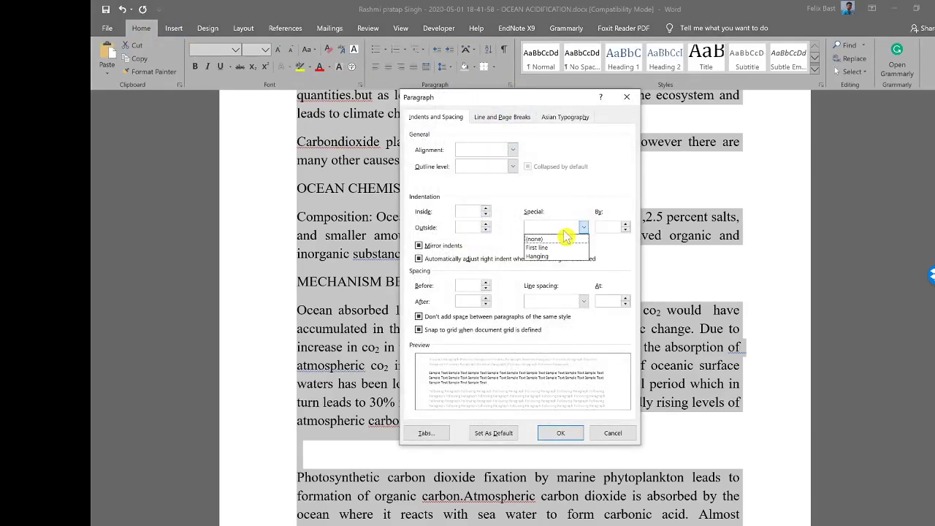
{"action": "left_click", "coordinate": [566, 249]}
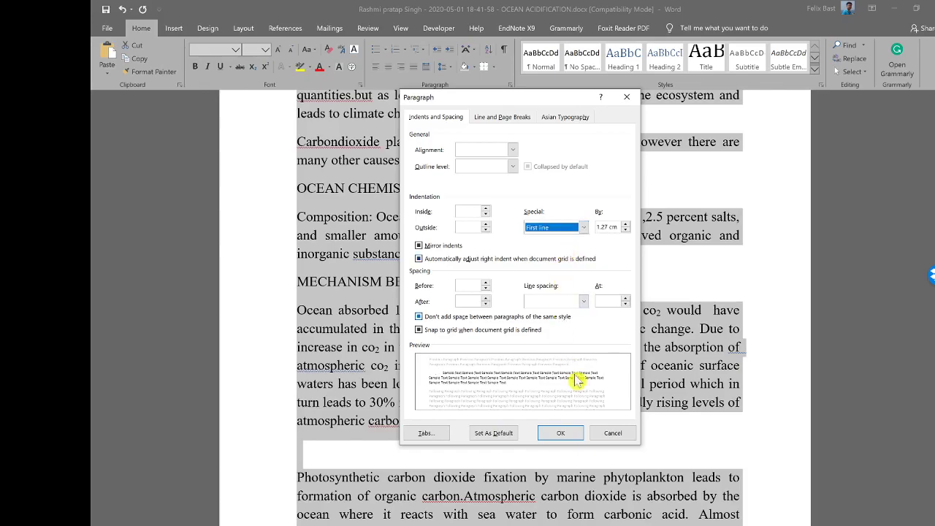
{"action": "left_click", "coordinate": [570, 437]}
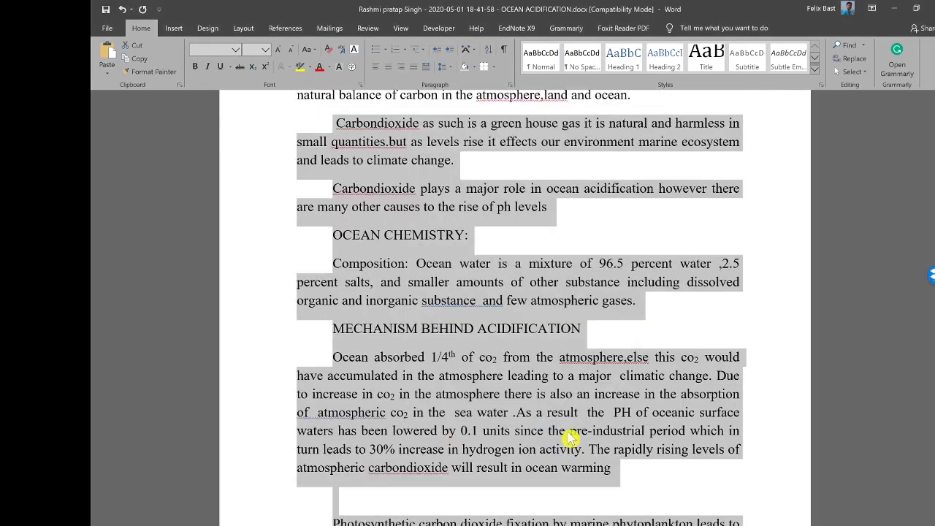
Remove the first line indent from the headings "MECHANISM BEHIND ACIDIFICATION" and "OCEAN CHEMISTRY:".
{"action": "scroll", "coordinate": [448, 460], "scroll_direction": "down", "scroll_amount": 6}
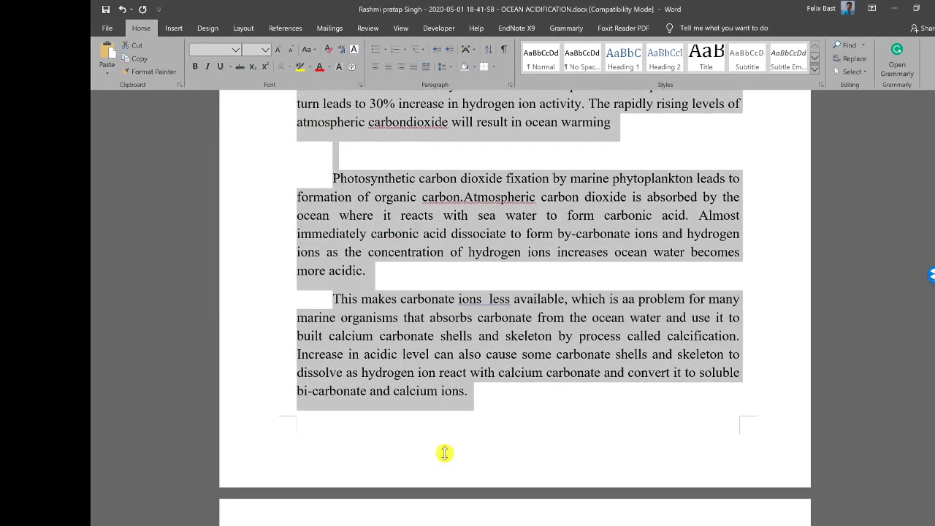
{"action": "scroll", "coordinate": [447, 460], "scroll_direction": "up", "scroll_amount": 4}
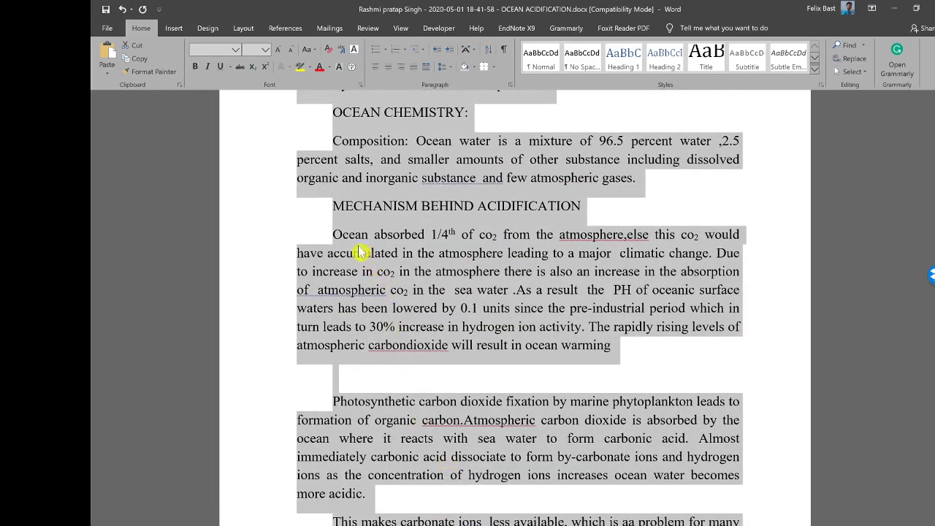
{"action": "left_click", "coordinate": [330, 207]}
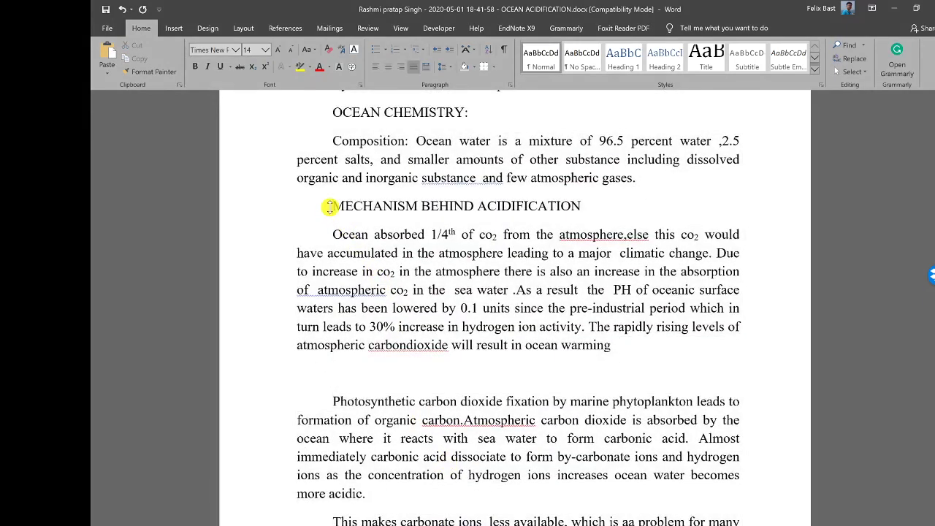
{"action": "key", "text": "BackSpace"}
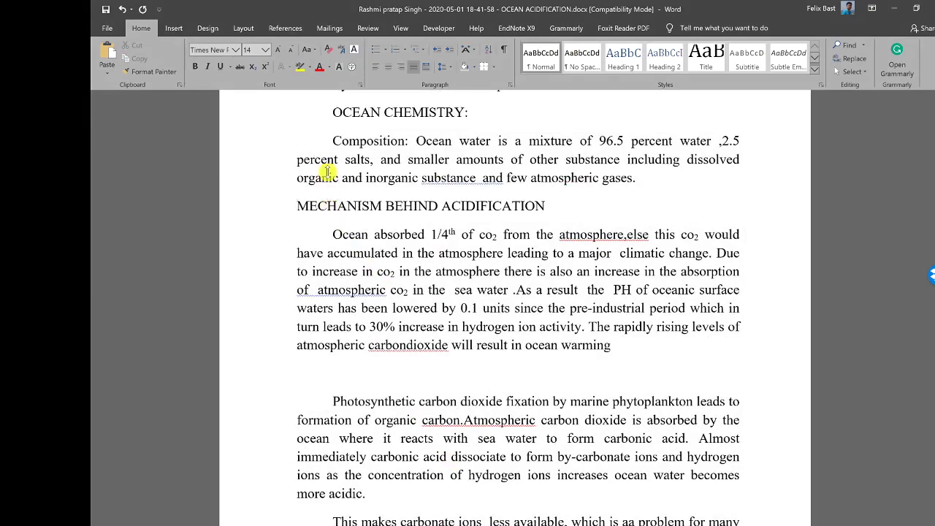
{"action": "left_click", "coordinate": [333, 111]}
{"action": "key", "text": "BackSpace"}
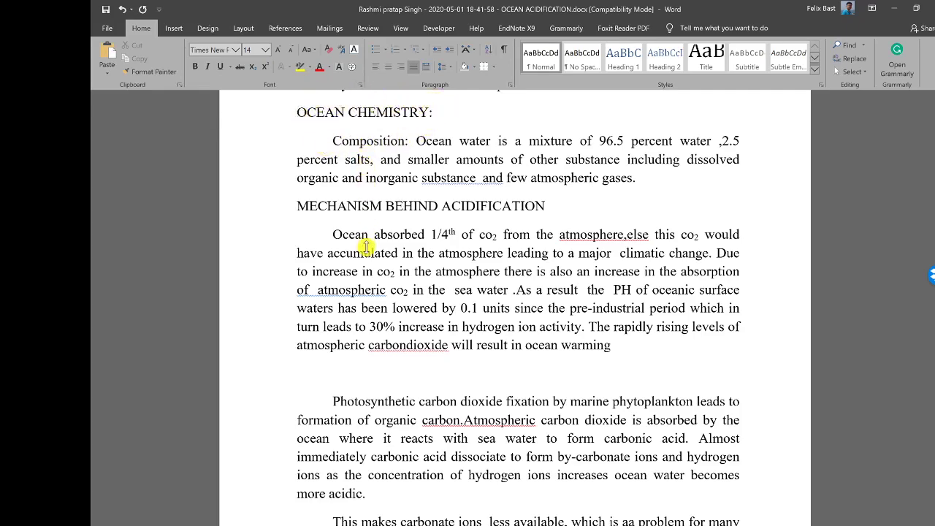
Inspect the wording of "atmosphere,else", "atmospheric co2 in the" and "co2" in the paragraph under Mechanism Behind Acidification, selecting each phrase.
{"action": "scroll", "coordinate": [495, 307], "scroll_direction": "up", "scroll_amount": 2}
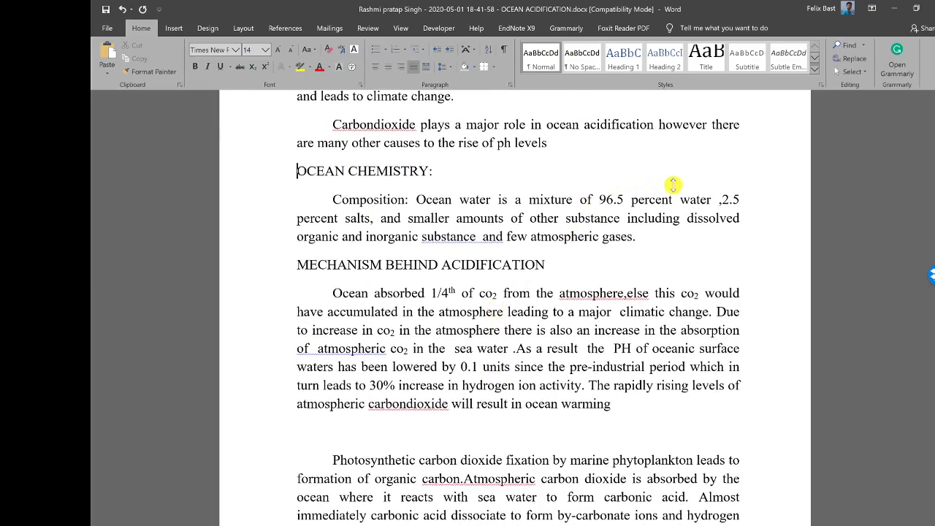
{"action": "scroll", "coordinate": [656, 219], "scroll_direction": "up", "scroll_amount": 5, "text": "ctrl"}
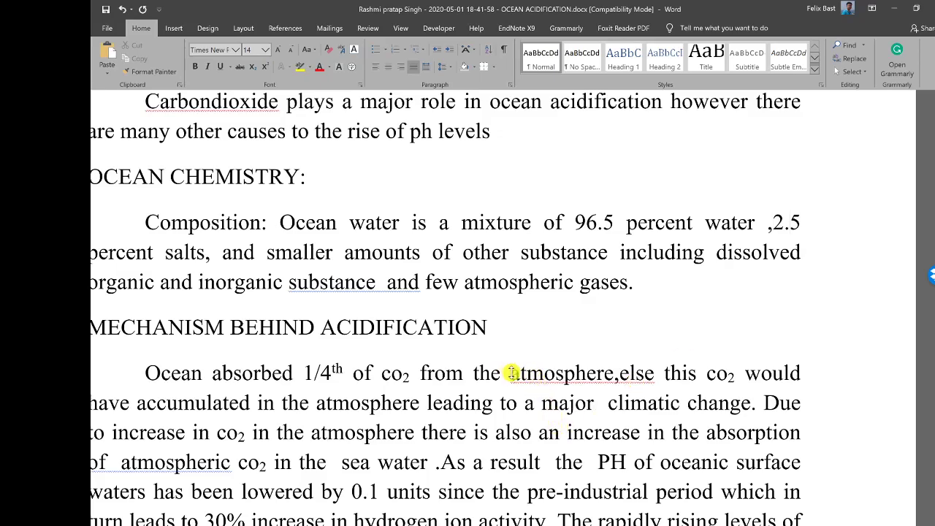
{"action": "left_click_drag", "start_coordinate": [537, 378], "coordinate": [649, 376]}
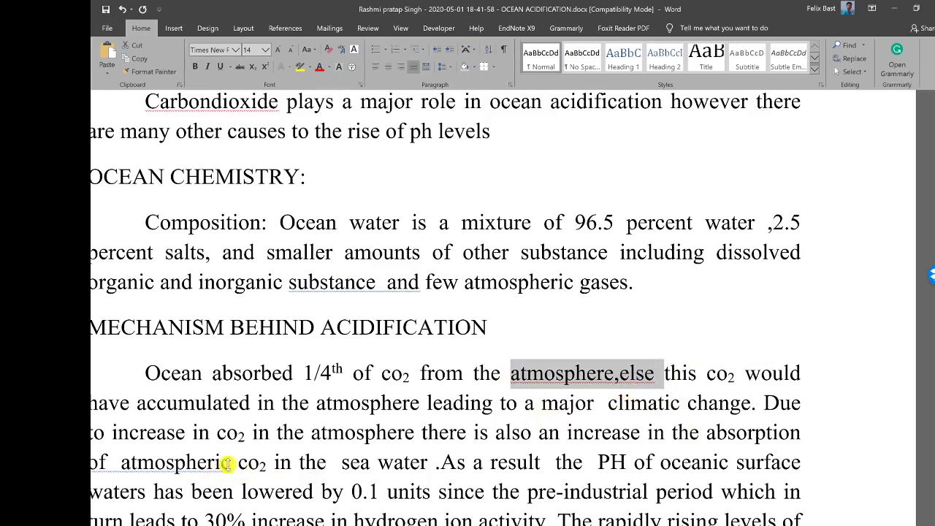
{"action": "left_click_drag", "start_coordinate": [227, 464], "coordinate": [334, 461]}
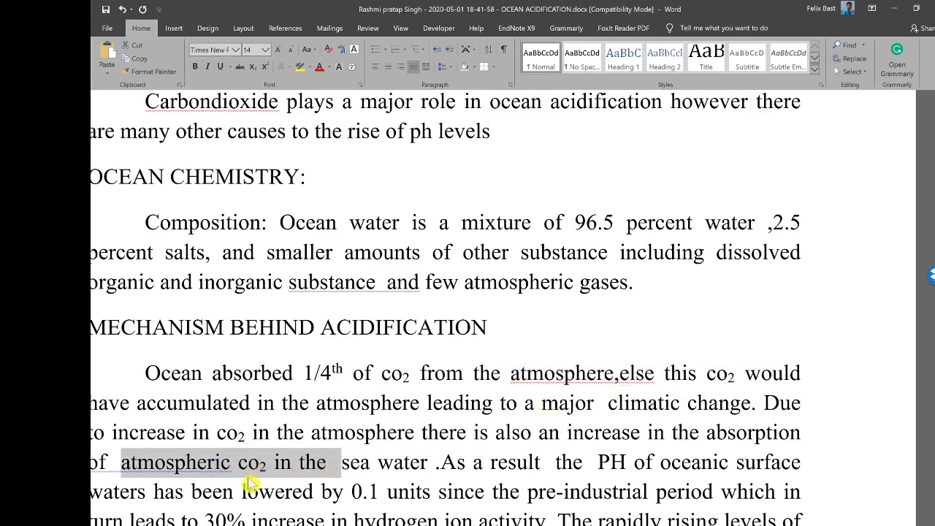
{"action": "double_click", "coordinate": [229, 432]}
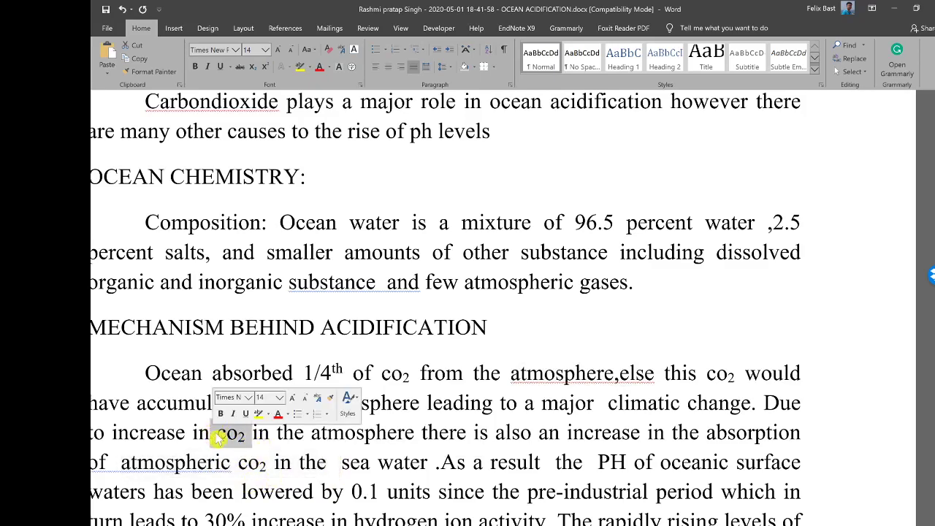
Inspect the spacing around the full stop after "sea water" and the capitalisation of "PH" in the Mechanism Behind Acidification paragraph, selecting each.
{"action": "left_click", "coordinate": [439, 462]}
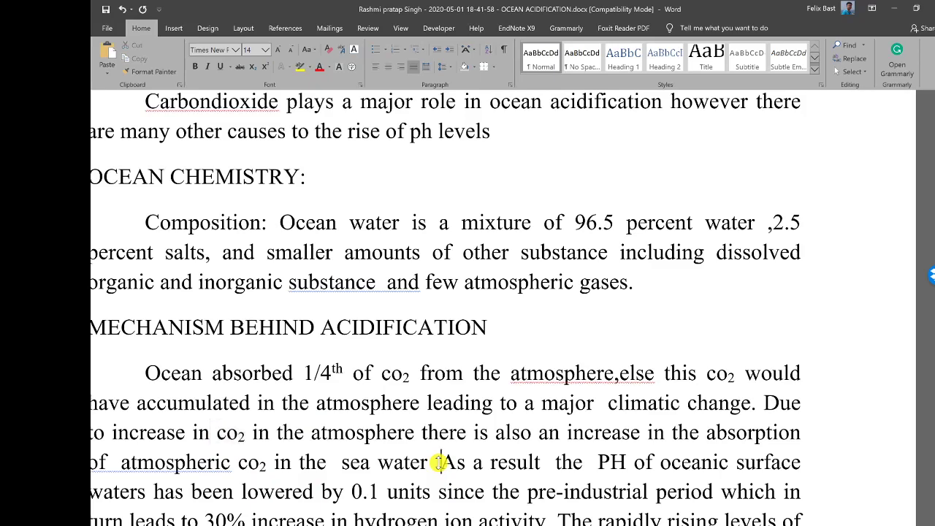
{"action": "left_click_drag", "start_coordinate": [431, 464], "coordinate": [424, 465]}
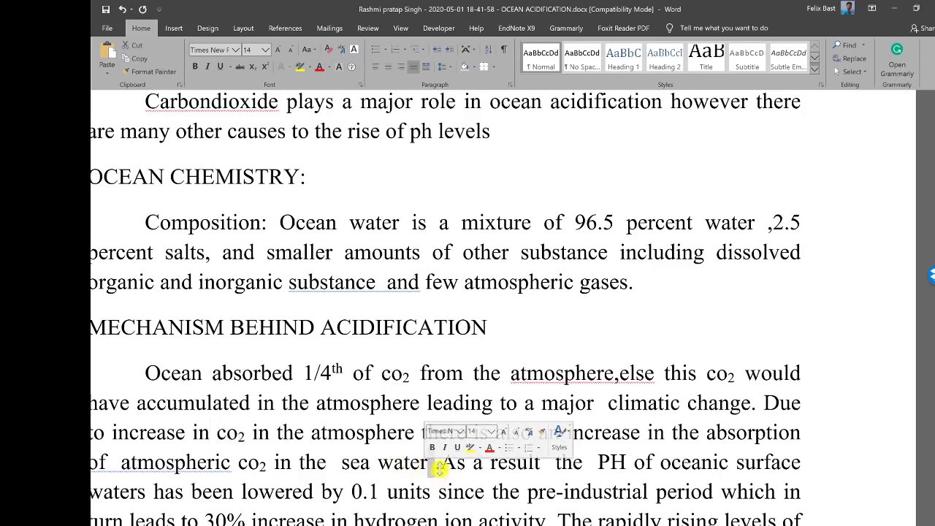
{"action": "left_click", "coordinate": [436, 466]}
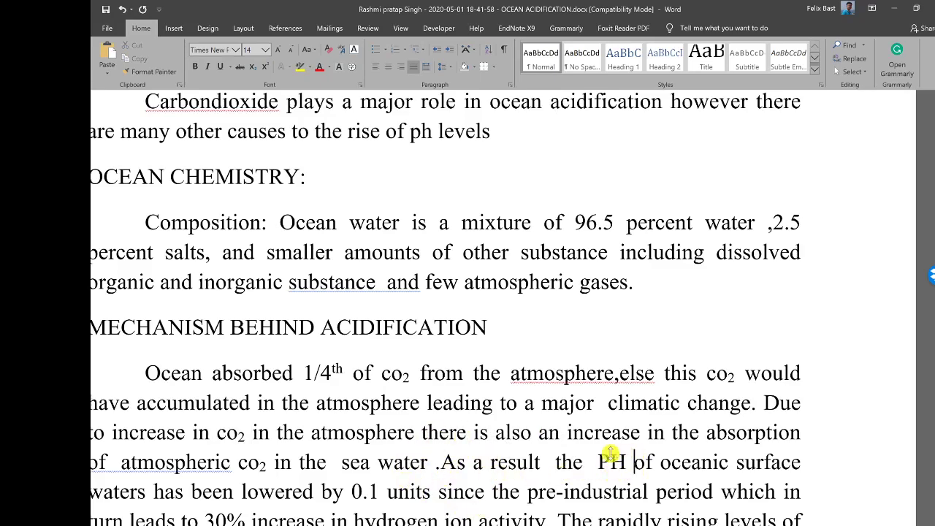
{"action": "left_click_drag", "start_coordinate": [632, 461], "coordinate": [594, 463]}
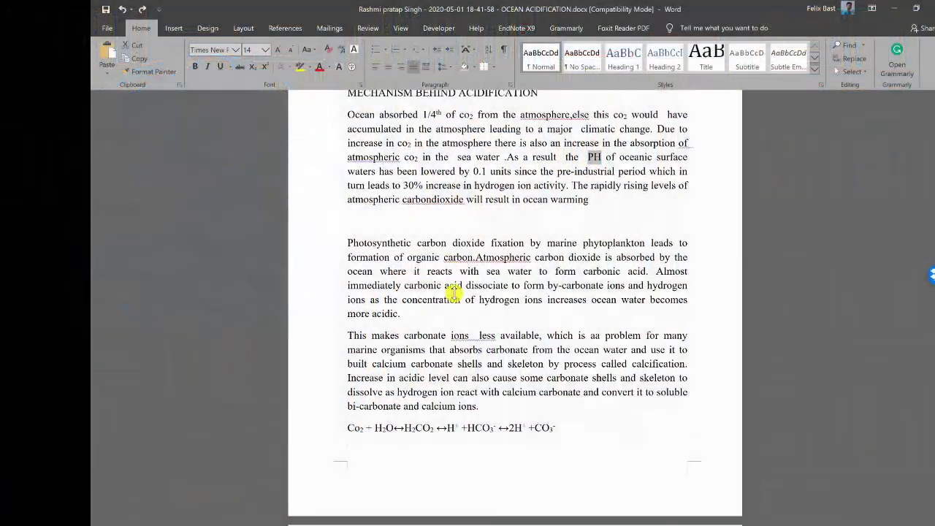
Try automatic numbering on the three manually numbered lines from "IN FIRST EQUATION" to "IN THIRD EQUATION", undoing it each time.
{"action": "scroll", "coordinate": [454, 293], "scroll_direction": "down", "scroll_amount": 1}
{"action": "scroll", "coordinate": [454, 293], "scroll_direction": "down", "scroll_amount": 7}
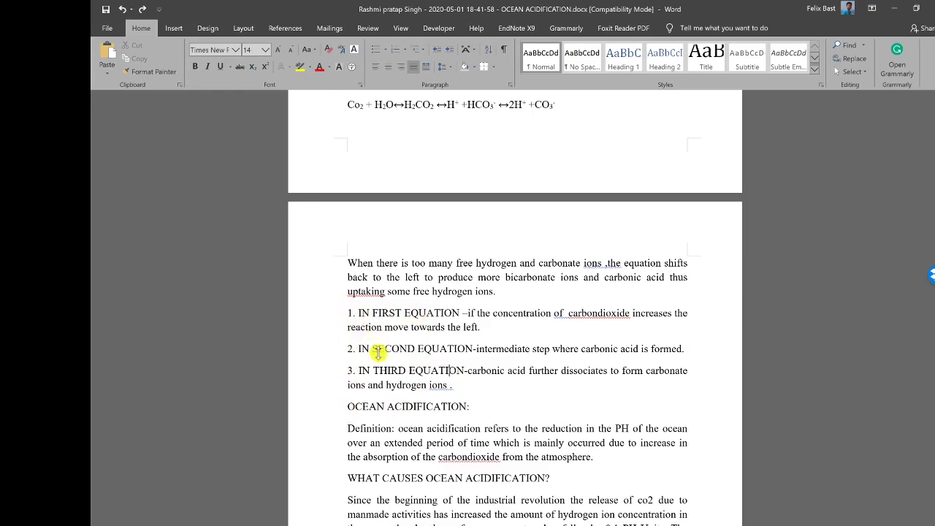
{"action": "left_click_drag", "start_coordinate": [462, 392], "coordinate": [336, 309]}
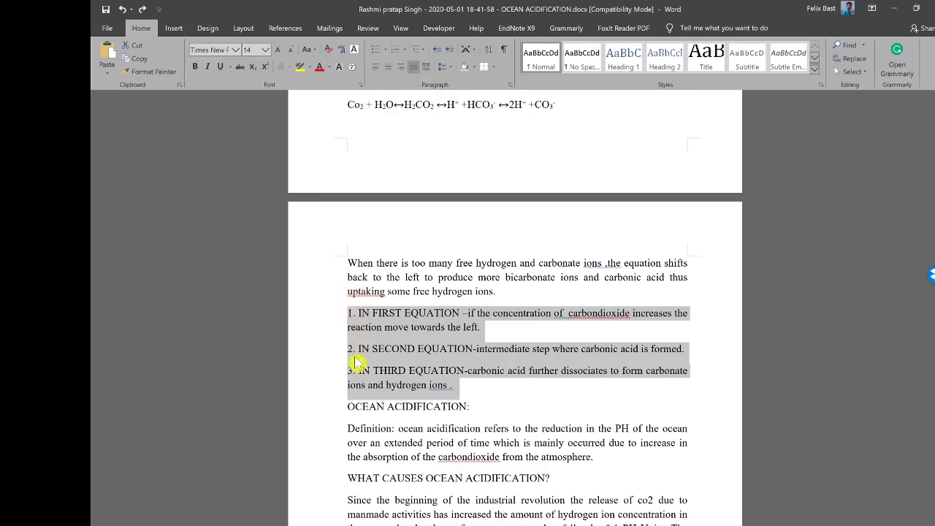
{"action": "left_click", "coordinate": [396, 50]}
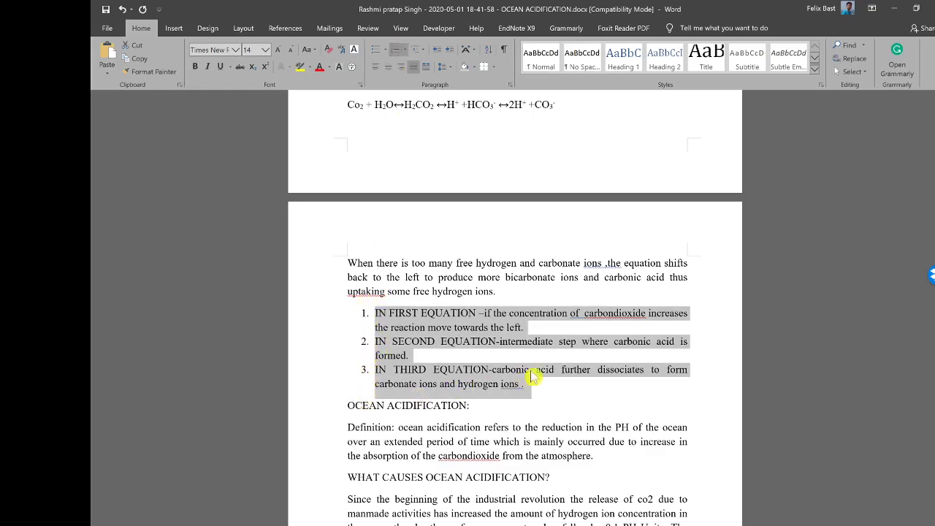
{"action": "left_click", "coordinate": [365, 316]}
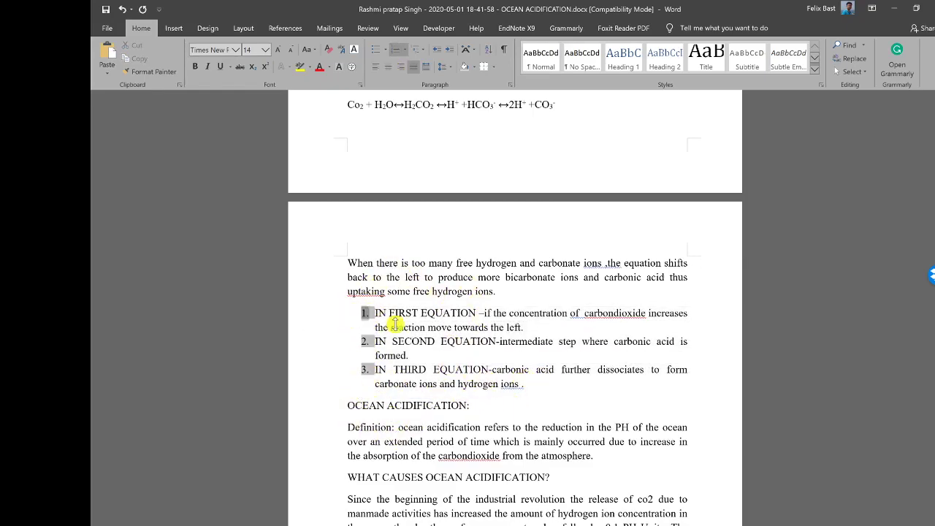
{"action": "key", "text": "ctrl+z"}
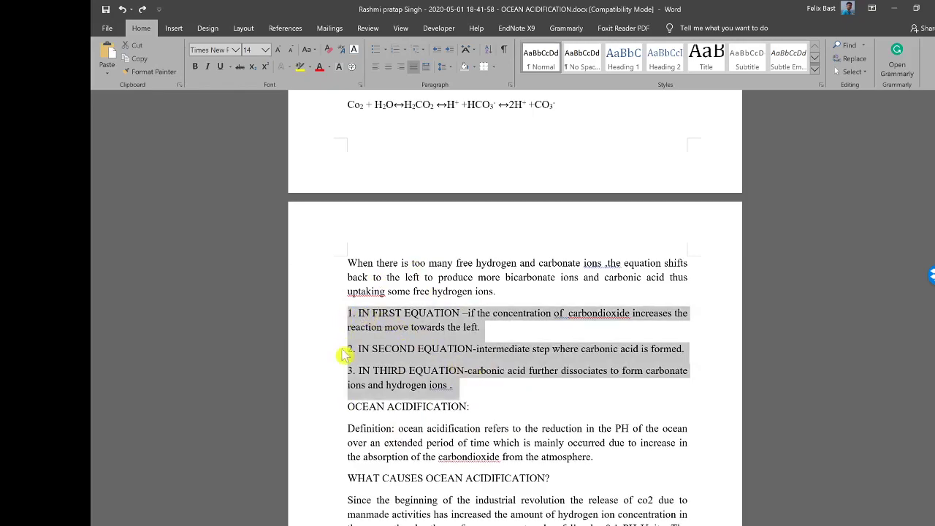
{"action": "left_click", "coordinate": [393, 56]}
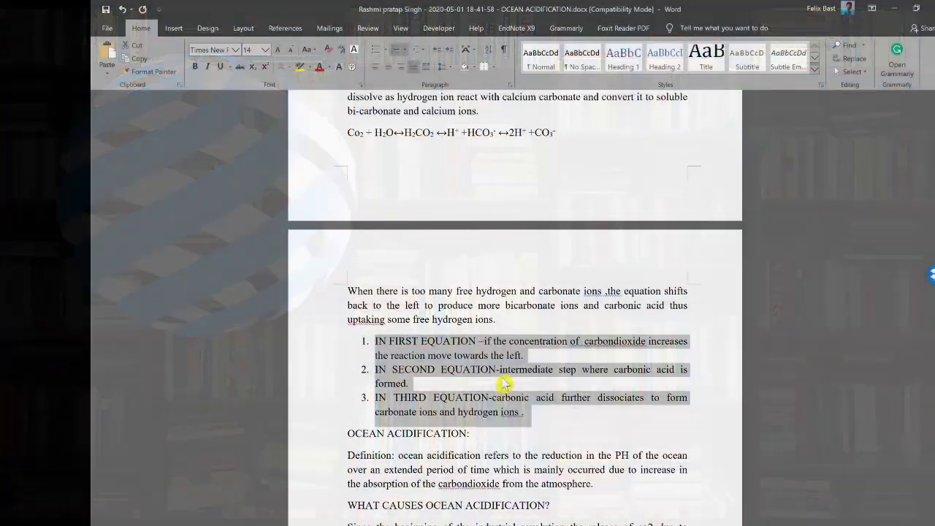
{"action": "scroll", "coordinate": [499, 356], "scroll_direction": "up", "scroll_amount": 2}
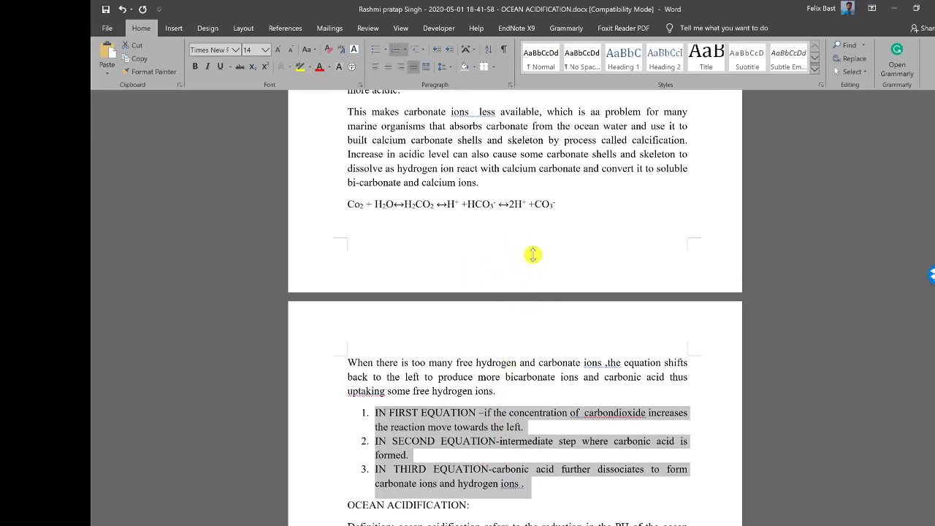
{"action": "key", "text": "ctrl+z"}
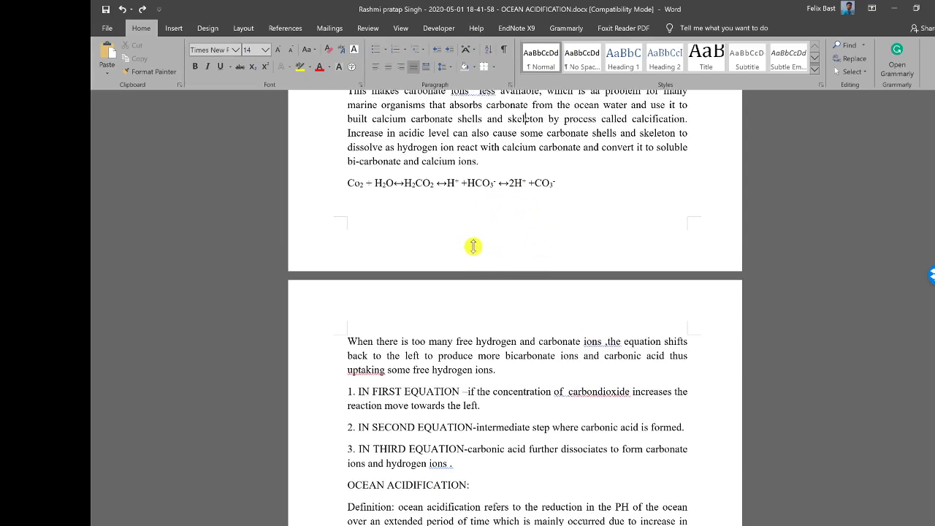
Insert centred page numbers at the bottom of the pages using the Plain Number 2 style and return to the body text.
{"action": "left_click", "coordinate": [173, 32]}
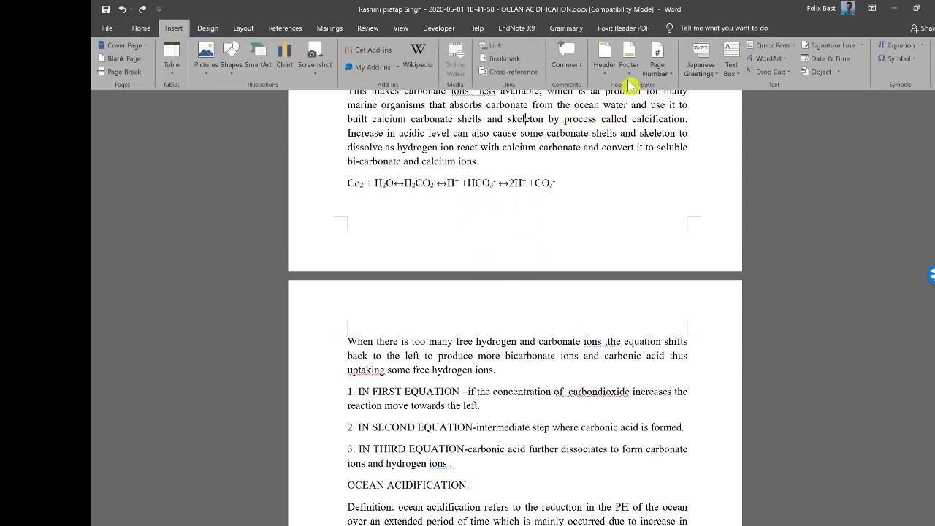
{"action": "left_click", "coordinate": [673, 76]}
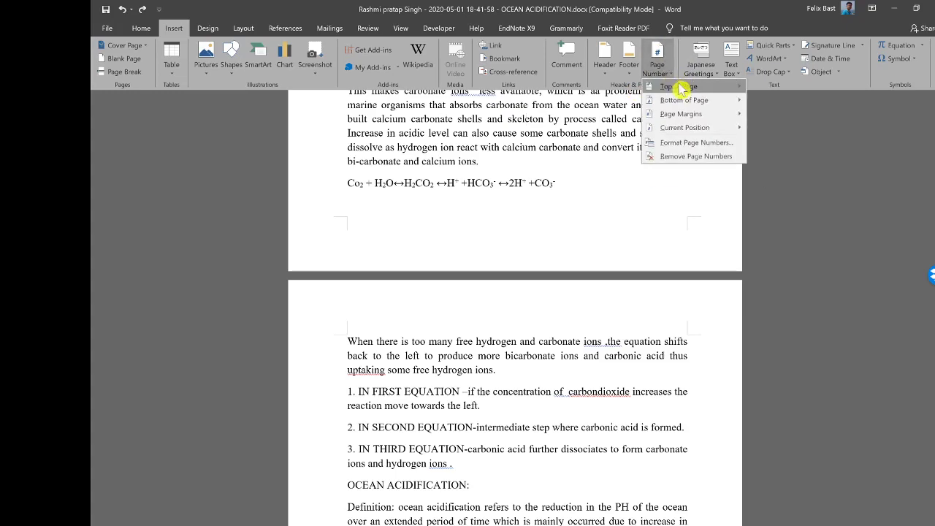
{"action": "mouse_move", "coordinate": [703, 101]}
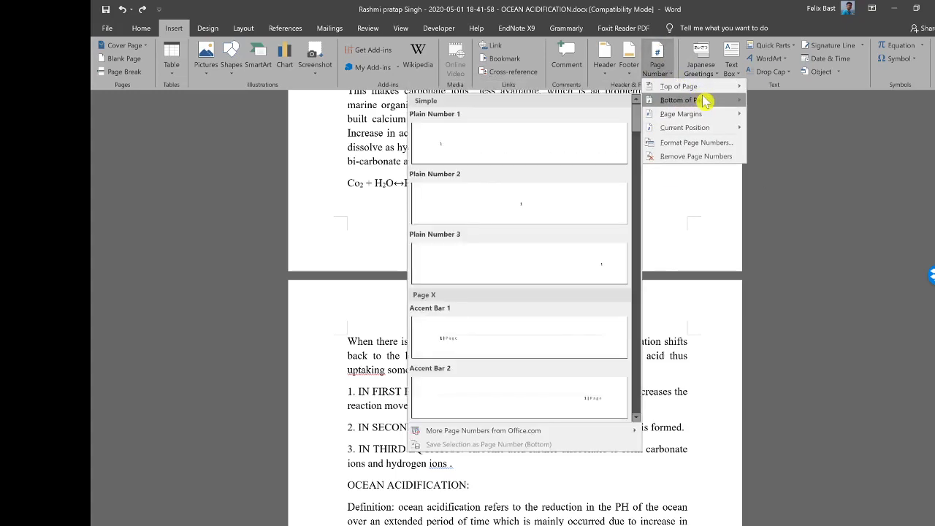
{"action": "left_click", "coordinate": [522, 207]}
{"action": "scroll", "coordinate": [522, 209], "scroll_direction": "up", "scroll_amount": 5}
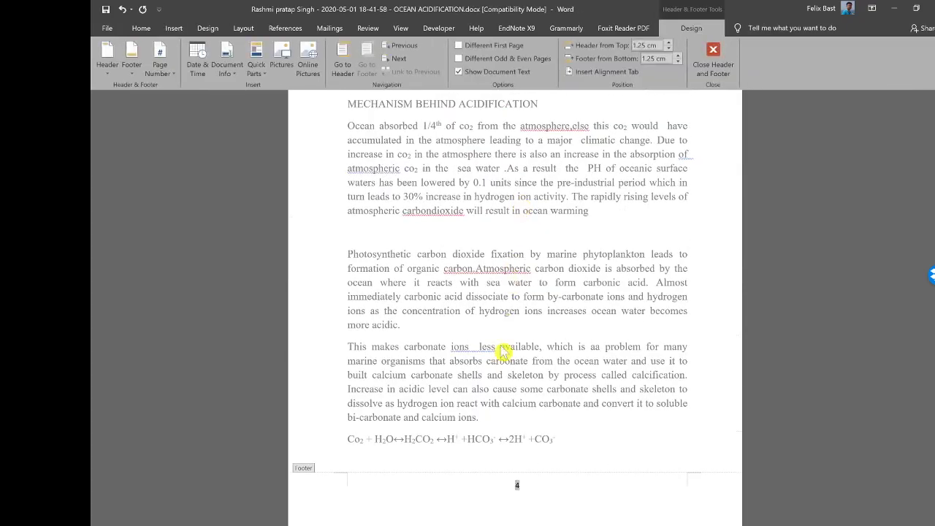
{"action": "double_click", "coordinate": [525, 281]}
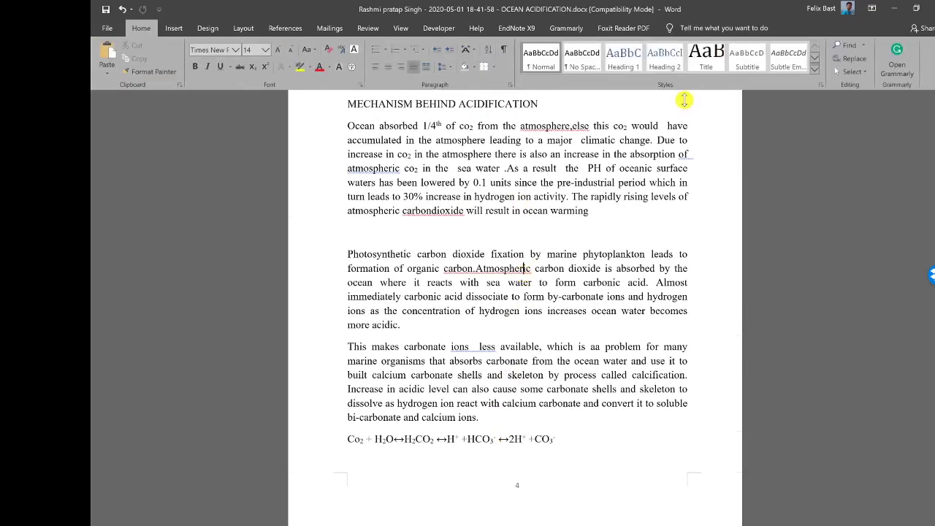
{"action": "left_click", "coordinate": [679, 182]}
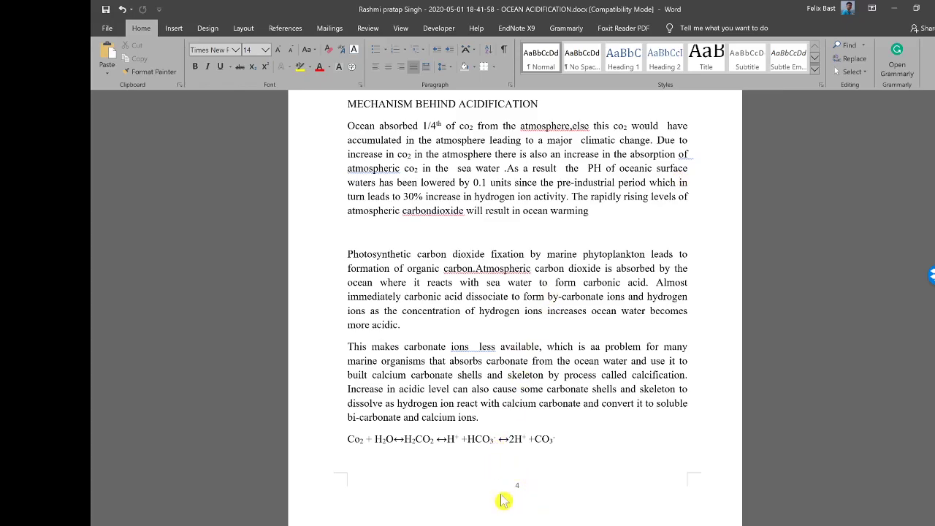
Turn on continuous line numbering for the document and check it across the pages.
{"action": "scroll", "coordinate": [515, 494], "scroll_direction": "down", "scroll_amount": 15}
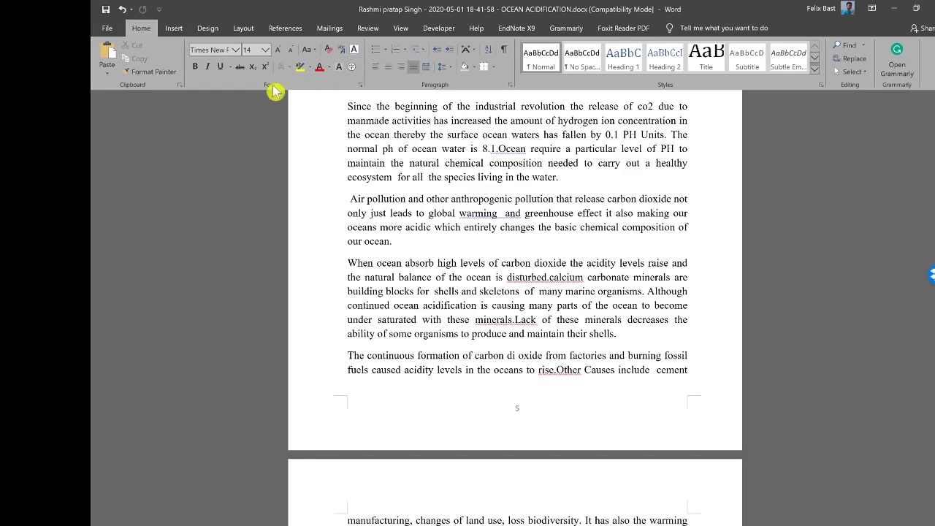
{"action": "left_click", "coordinate": [247, 31]}
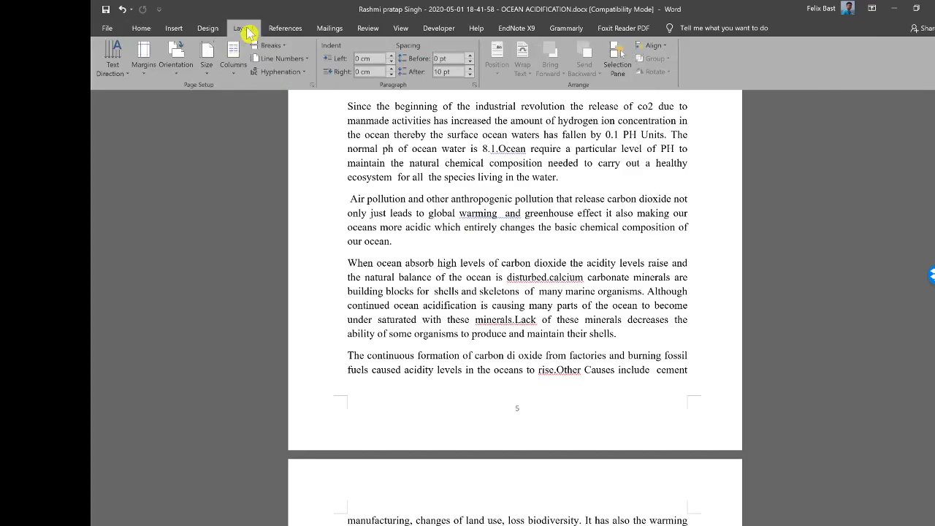
{"action": "left_click", "coordinate": [301, 59]}
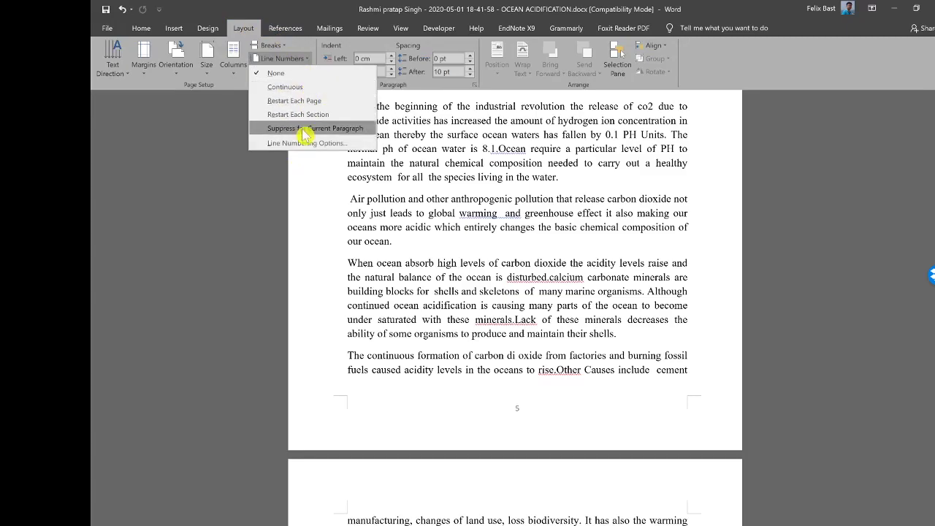
{"action": "left_click", "coordinate": [323, 89]}
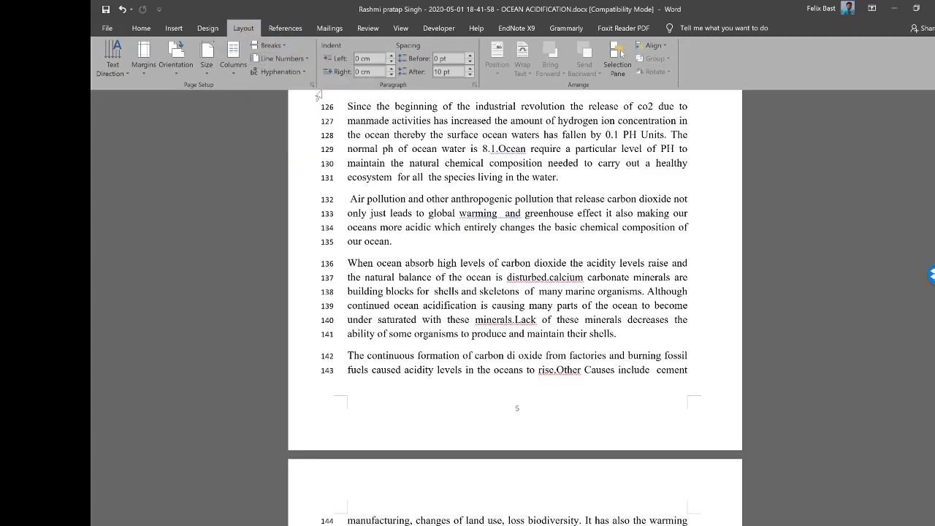
{"action": "scroll", "coordinate": [327, 173], "scroll_direction": "up", "scroll_amount": 8}
{"action": "scroll", "coordinate": [326, 172], "scroll_direction": "down", "scroll_amount": 5}
{"action": "scroll", "coordinate": [326, 174], "scroll_direction": "down", "scroll_amount": 2}
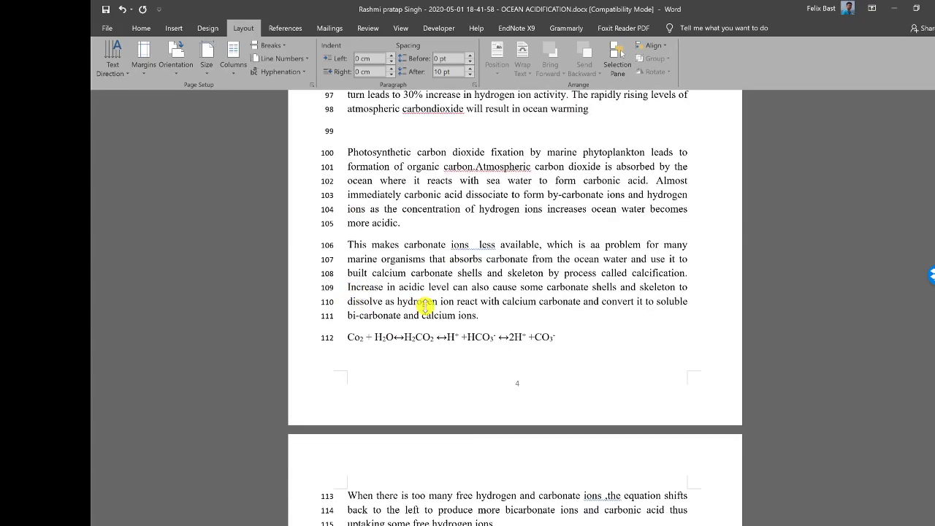
{"action": "scroll", "coordinate": [425, 307], "scroll_direction": "down", "scroll_amount": 3}
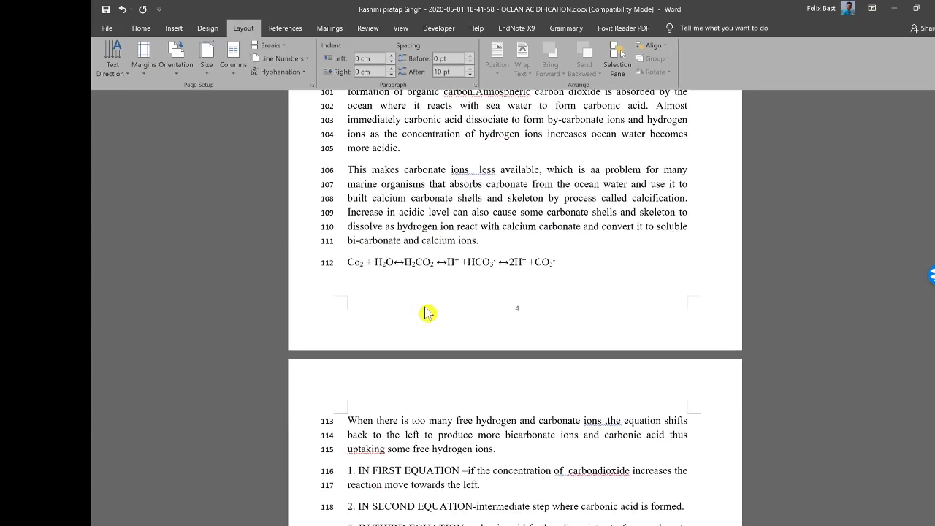
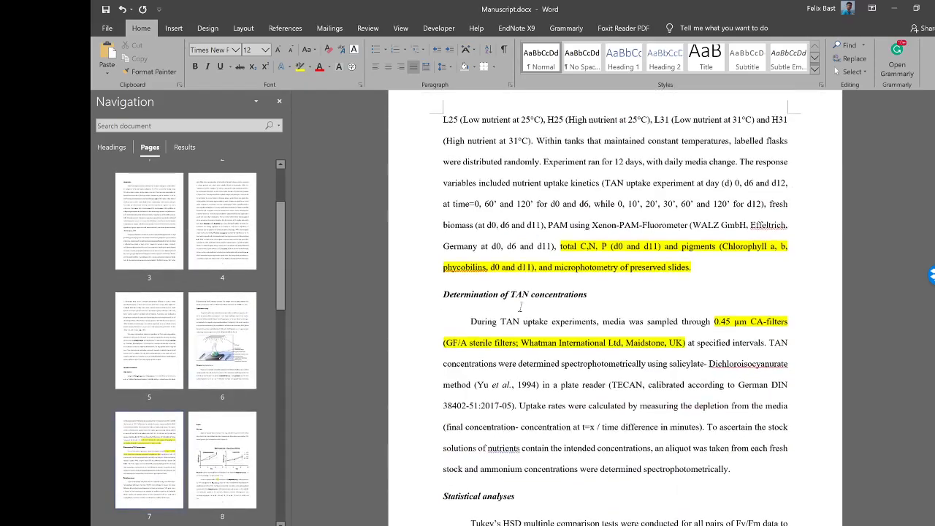
Examine the layout of the manuscript's Discussion and Conclusions sections, the Figure 8 caption below its graphs, and the Table 1 caption above its table.
{"action": "scroll", "coordinate": [520, 306], "scroll_direction": "down", "scroll_amount": 19}
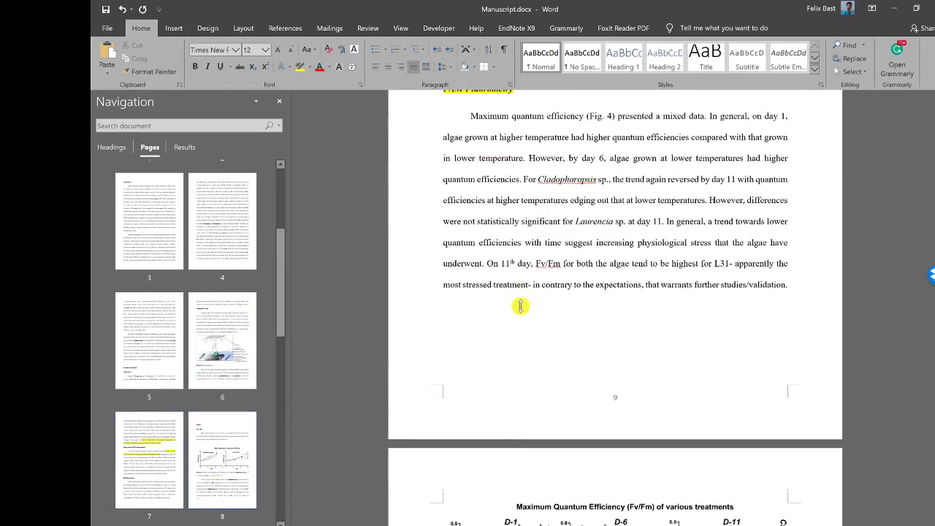
{"action": "scroll", "coordinate": [521, 307], "scroll_direction": "down", "scroll_amount": 20}
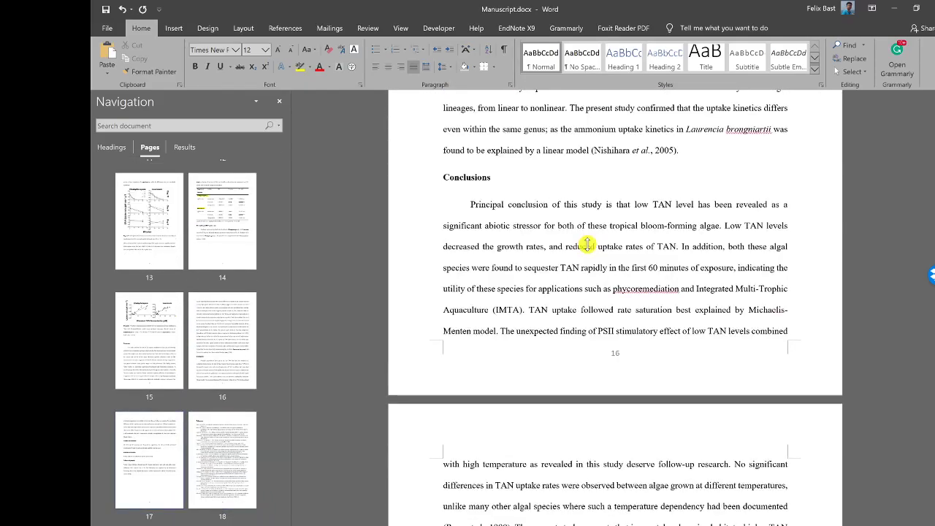
{"action": "scroll", "coordinate": [588, 246], "scroll_direction": "up", "scroll_amount": 3}
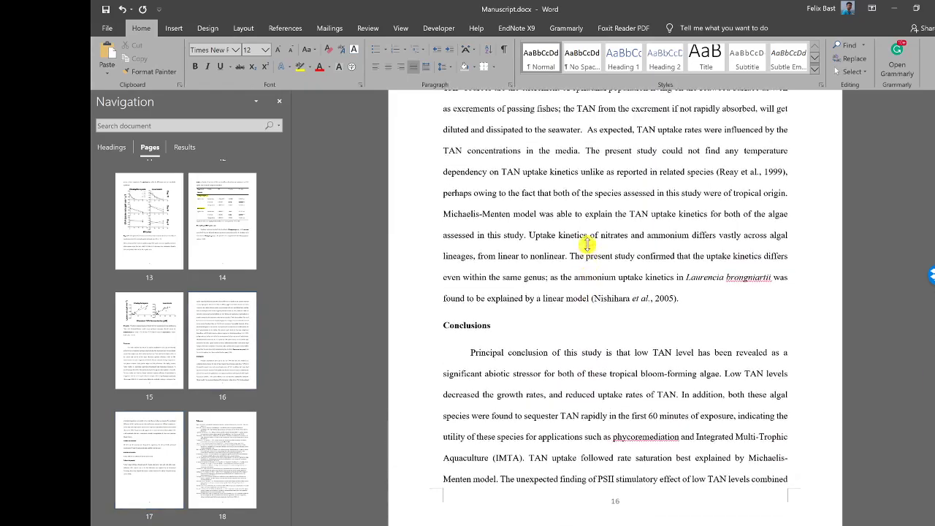
{"action": "scroll", "coordinate": [588, 246], "scroll_direction": "up", "scroll_amount": 6}
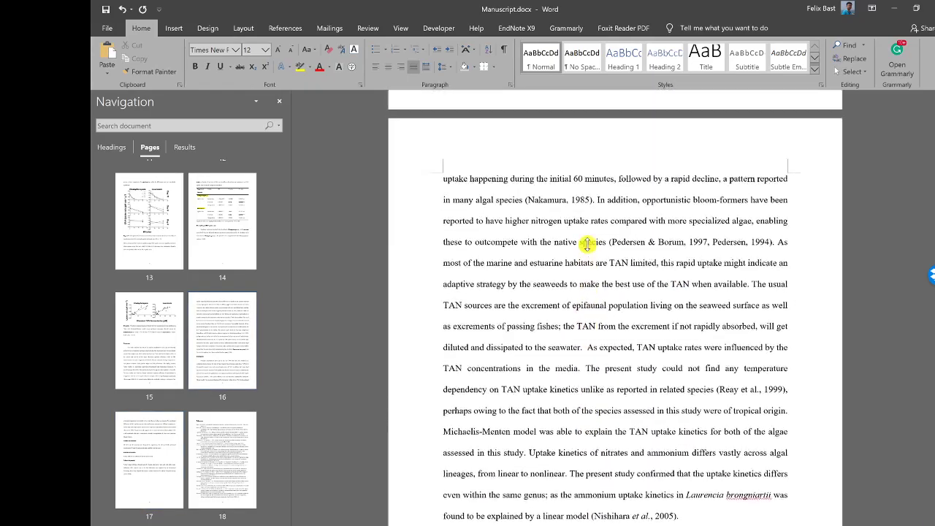
{"action": "scroll", "coordinate": [590, 251], "scroll_direction": "up", "scroll_amount": 3}
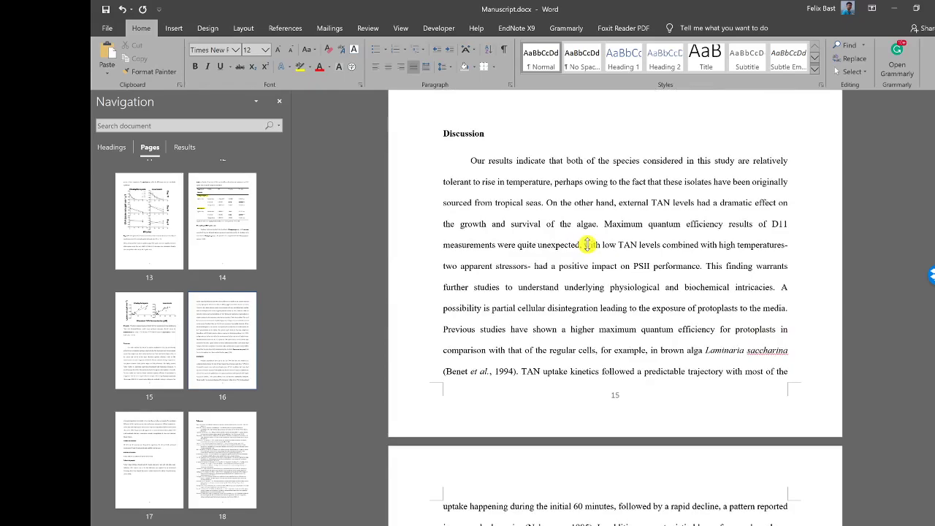
{"action": "scroll", "coordinate": [588, 246], "scroll_direction": "down", "scroll_amount": 2}
{"action": "scroll", "coordinate": [587, 246], "scroll_direction": "up", "scroll_amount": 2}
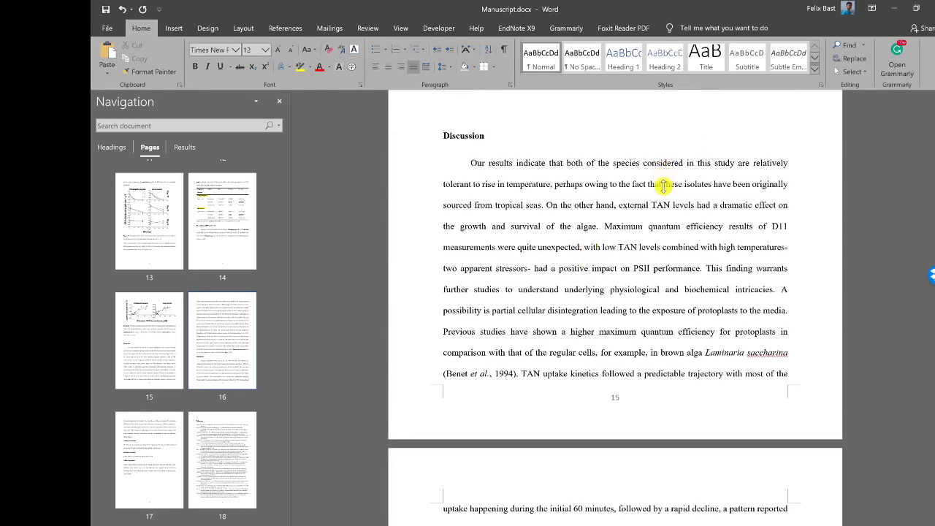
{"action": "scroll", "coordinate": [659, 203], "scroll_direction": "up", "scroll_amount": 3}
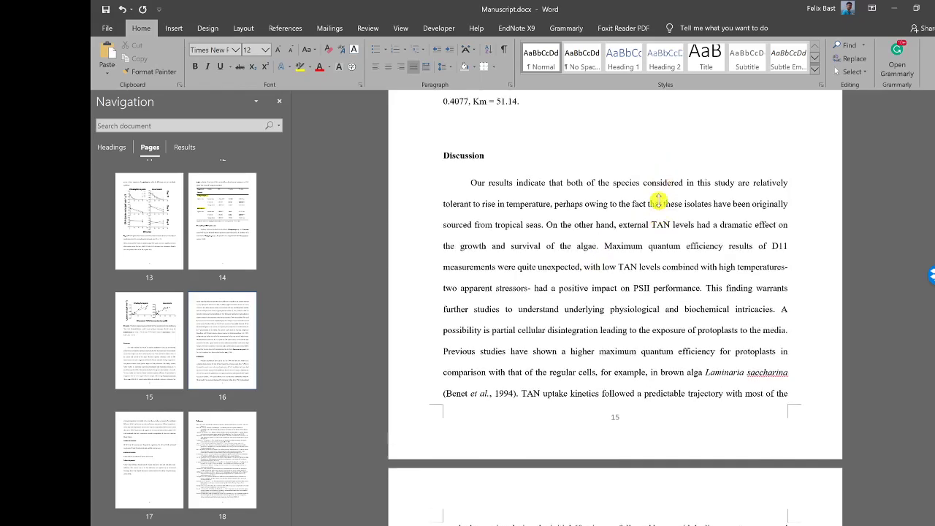
{"action": "scroll", "coordinate": [659, 203], "scroll_direction": "up", "scroll_amount": 2}
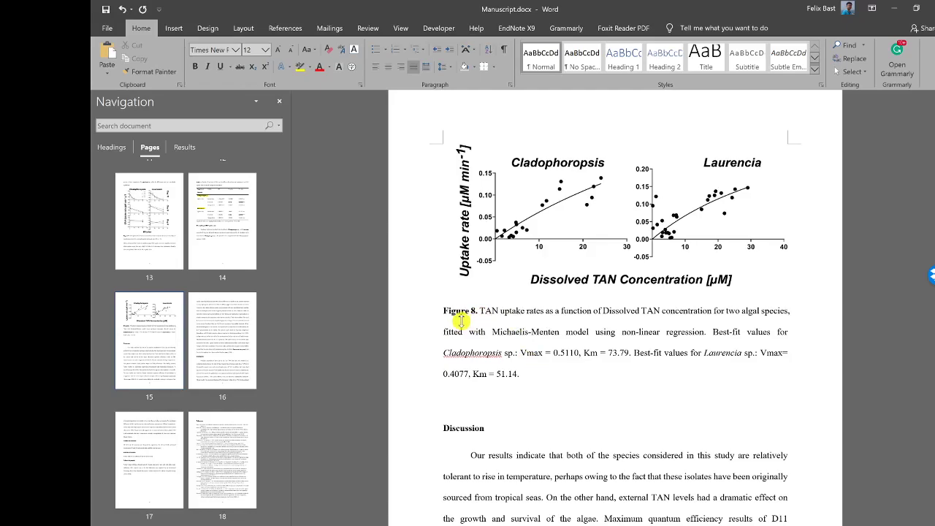
{"action": "scroll", "coordinate": [536, 366], "scroll_direction": "up", "scroll_amount": 6}
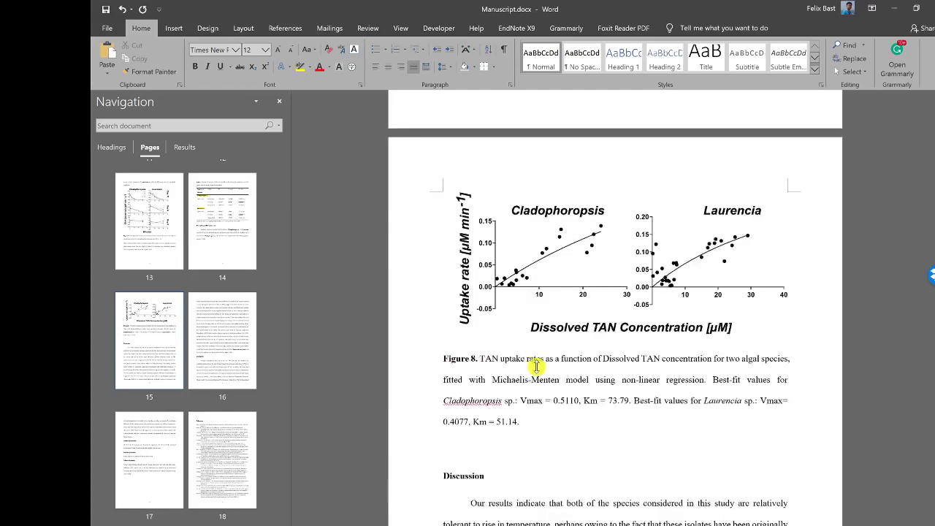
{"action": "scroll", "coordinate": [537, 366], "scroll_direction": "up", "scroll_amount": 5}
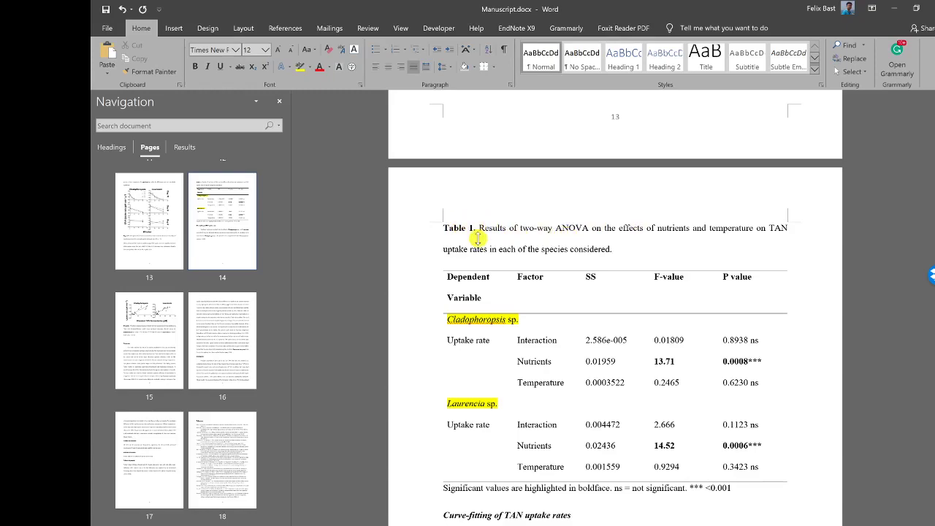
Examine how Table 1, Figure 8 and Figure 1 are cited in the text, captioned and placed in the manuscript.
{"action": "scroll", "coordinate": [460, 227], "scroll_direction": "up", "scroll_amount": 5}
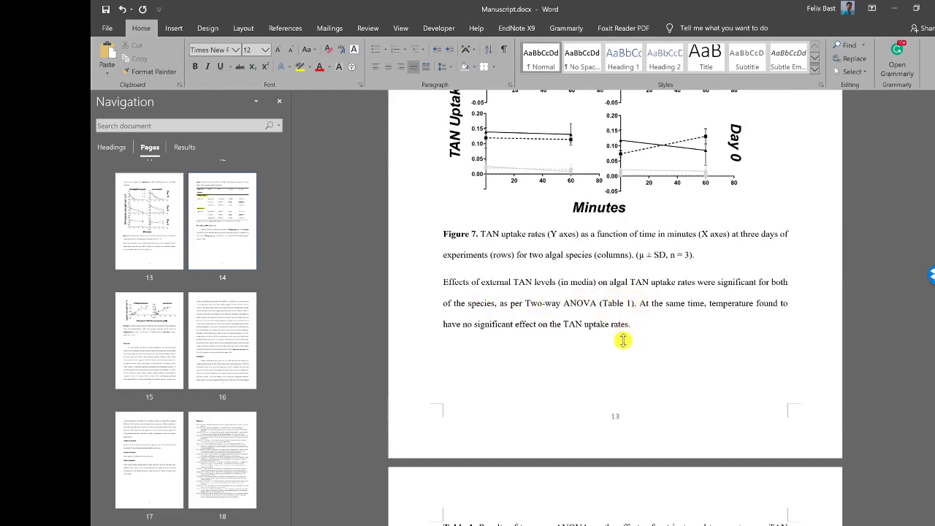
{"action": "scroll", "coordinate": [621, 342], "scroll_direction": "down", "scroll_amount": 3}
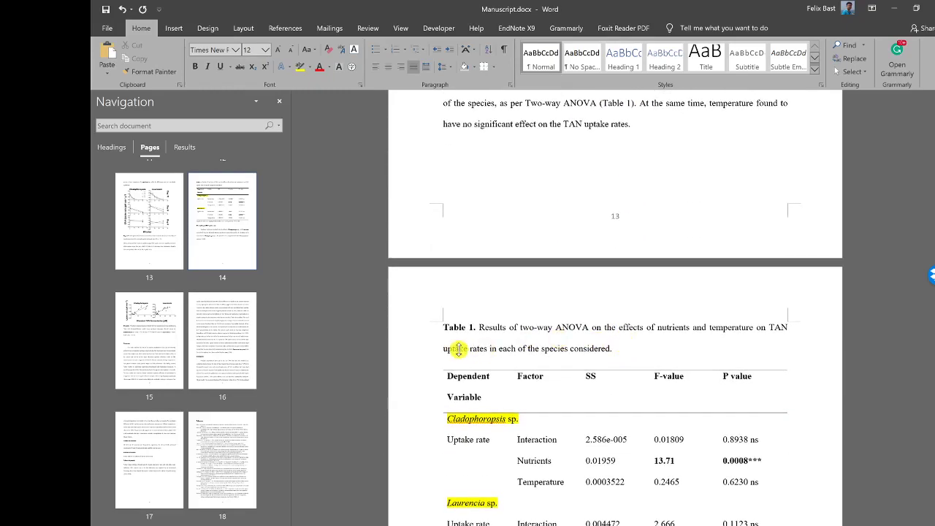
{"action": "scroll", "coordinate": [553, 316], "scroll_direction": "down", "scroll_amount": 5}
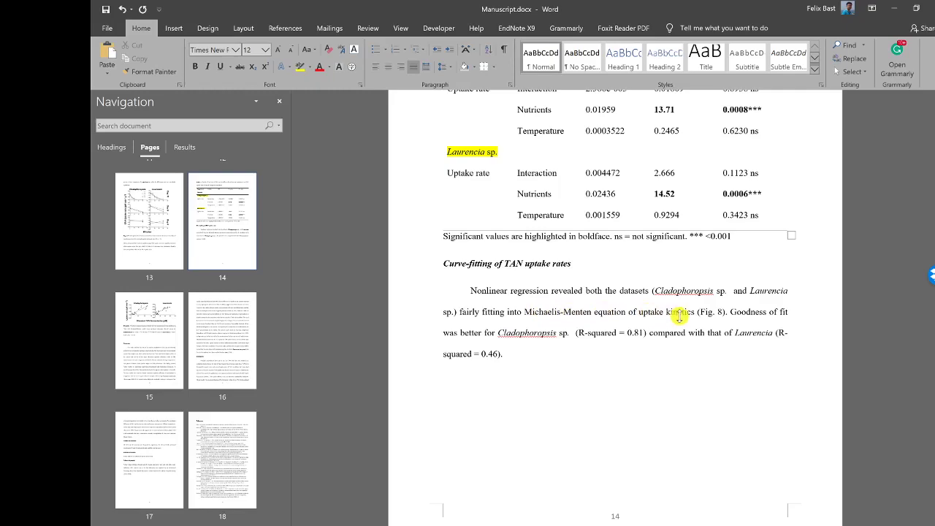
{"action": "scroll", "coordinate": [730, 321], "scroll_direction": "down", "scroll_amount": 6}
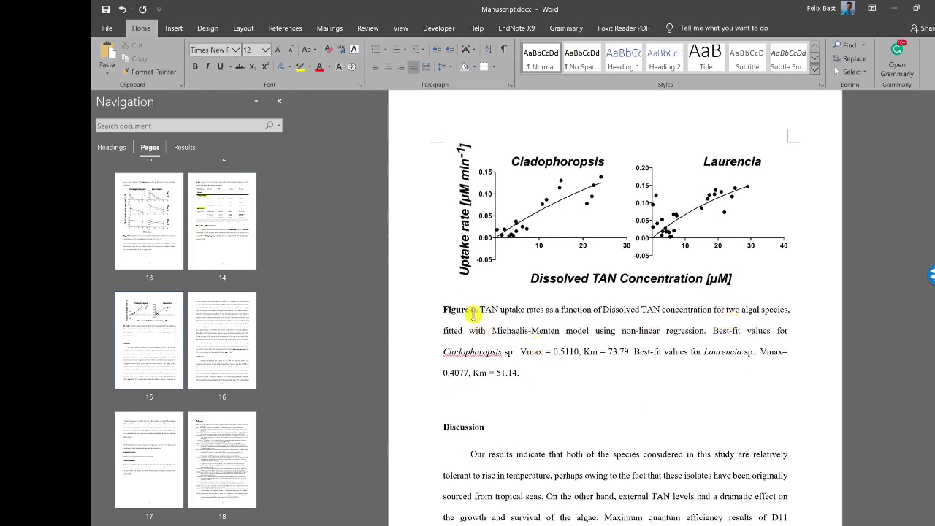
{"action": "scroll", "coordinate": [470, 308], "scroll_direction": "up", "scroll_amount": 5}
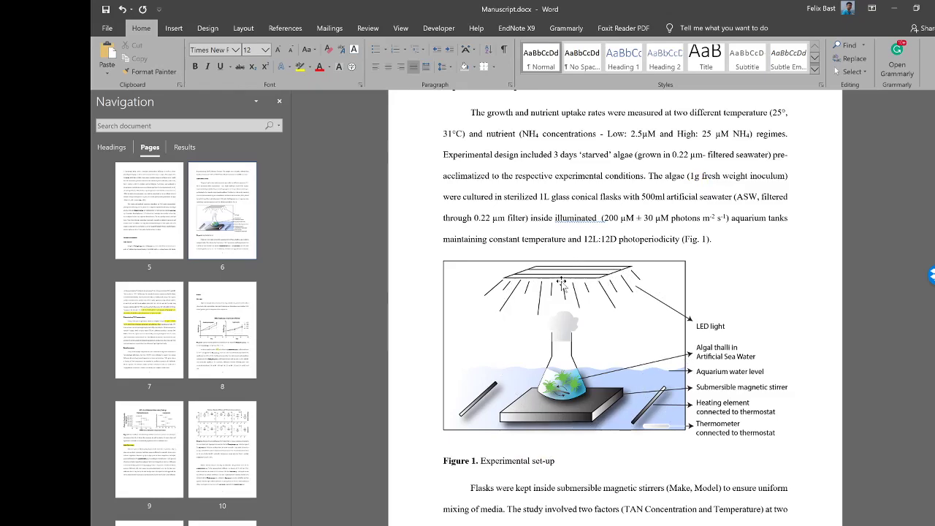
{"action": "scroll", "coordinate": [563, 342], "scroll_direction": "up", "scroll_amount": 3}
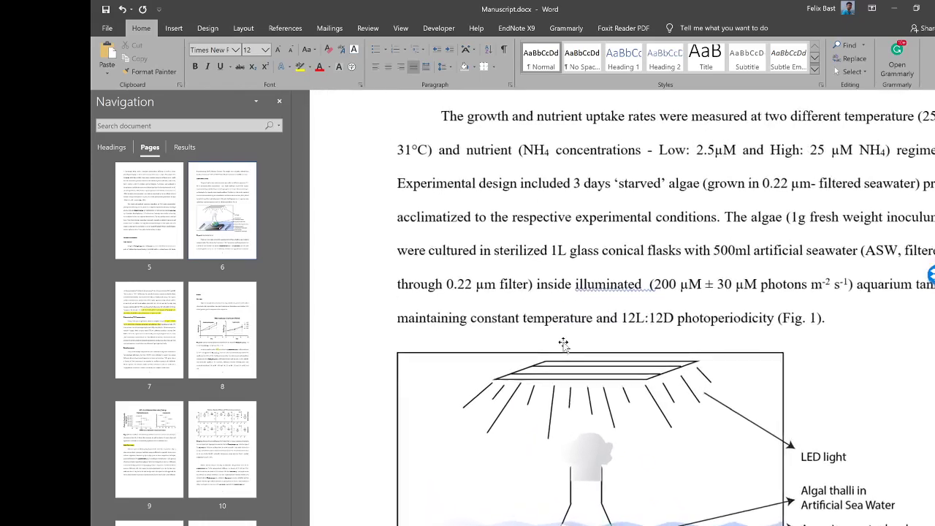
{"action": "scroll", "coordinate": [563, 341], "scroll_direction": "down", "scroll_amount": 3}
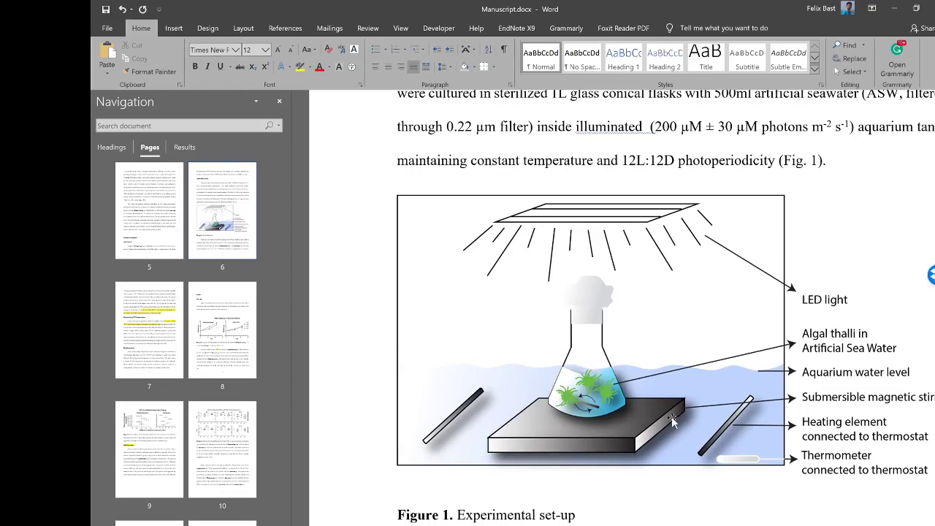
{"action": "scroll", "coordinate": [674, 423], "scroll_direction": "down", "scroll_amount": 2}
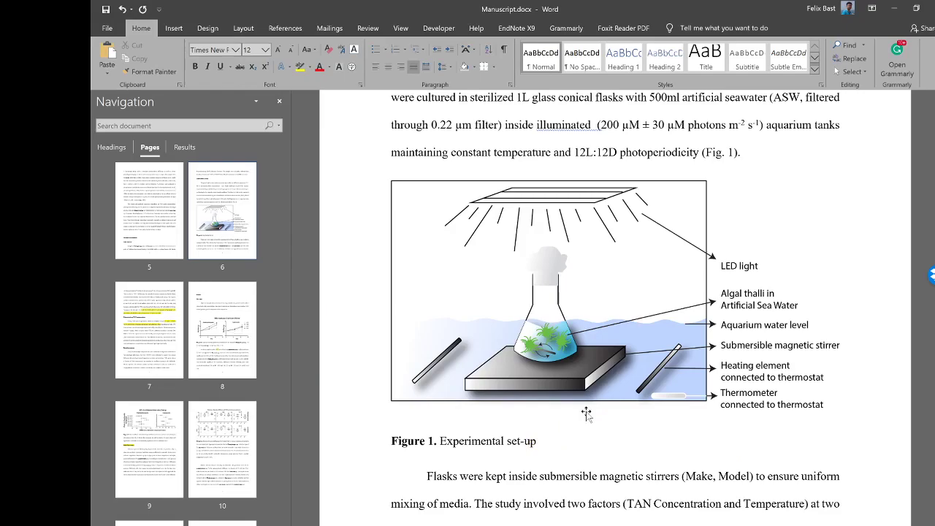
View the manuscript's References on page 18, then switch to the OCEAN ACIDIFICATION article and go to its reference list.
{"action": "scroll", "coordinate": [134, 365], "scroll_direction": "down", "scroll_amount": 8}
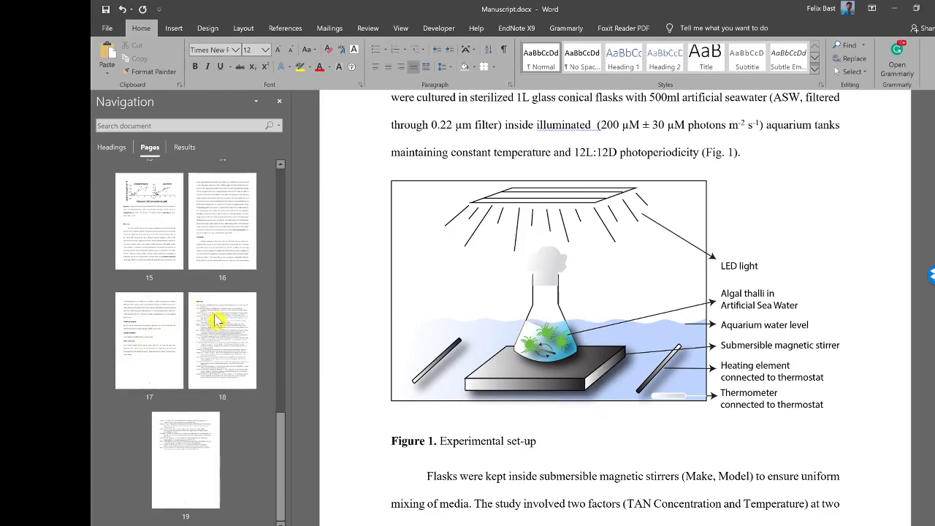
{"action": "left_click", "coordinate": [217, 320]}
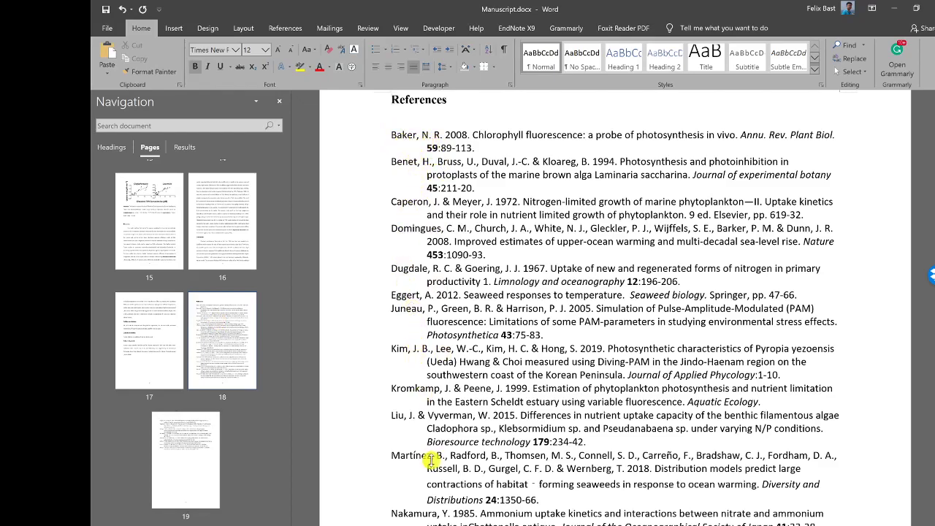
{"action": "key", "text": "alt+Tab"}
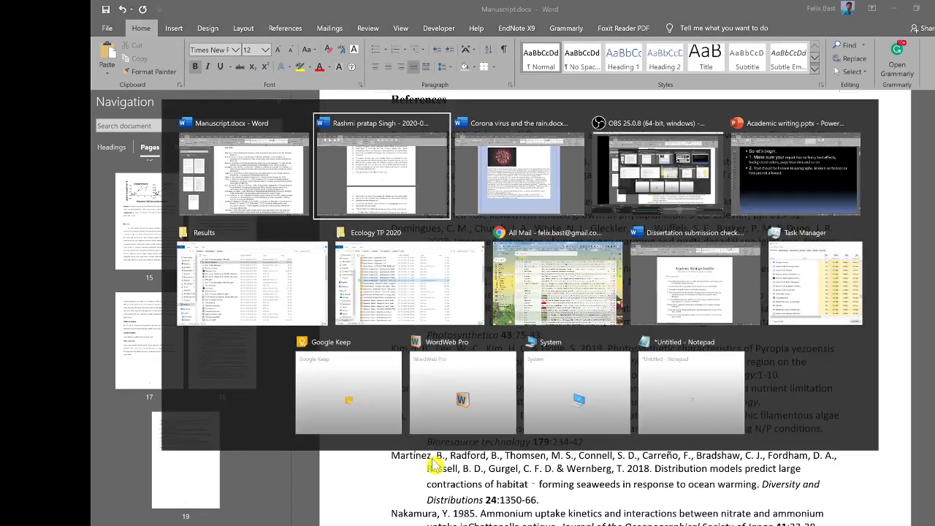
{"action": "scroll", "coordinate": [433, 457], "scroll_direction": "down", "scroll_amount": 20}
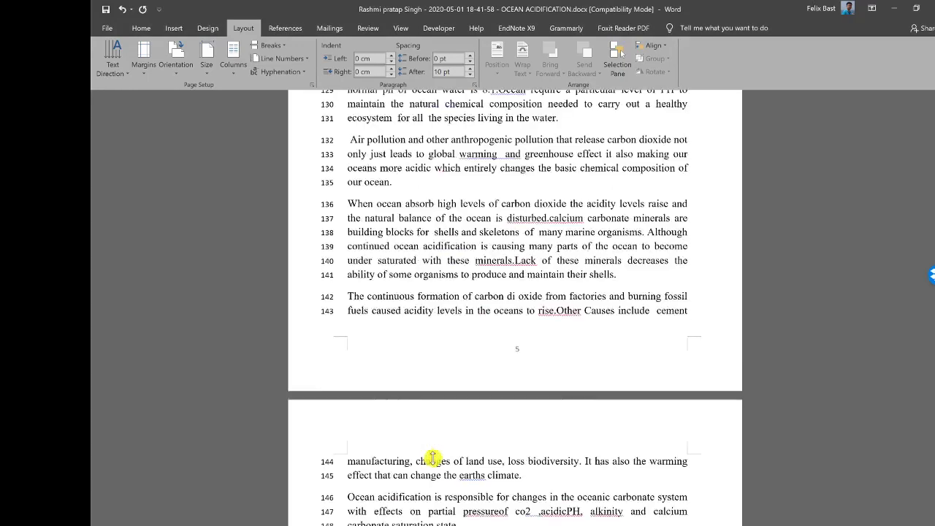
{"action": "scroll", "coordinate": [433, 464], "scroll_direction": "down", "scroll_amount": 20}
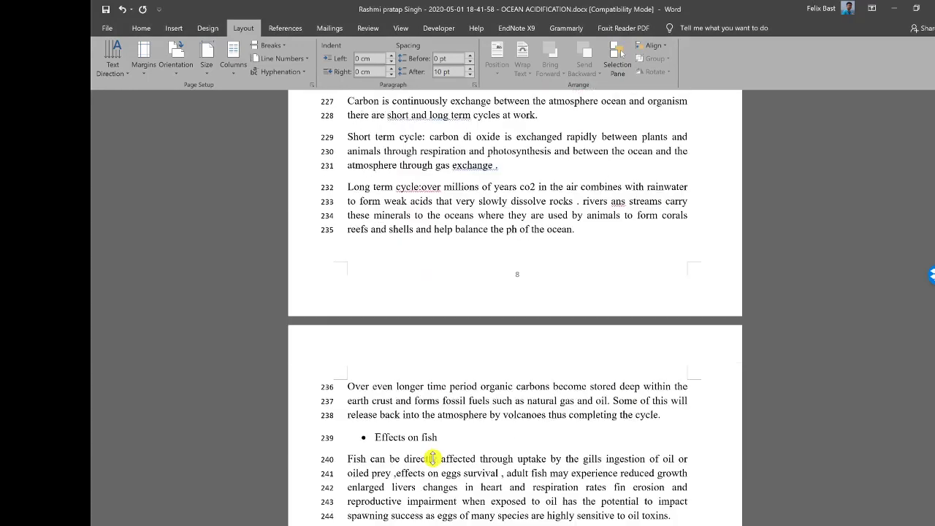
{"action": "scroll", "coordinate": [433, 458], "scroll_direction": "down", "scroll_amount": 20}
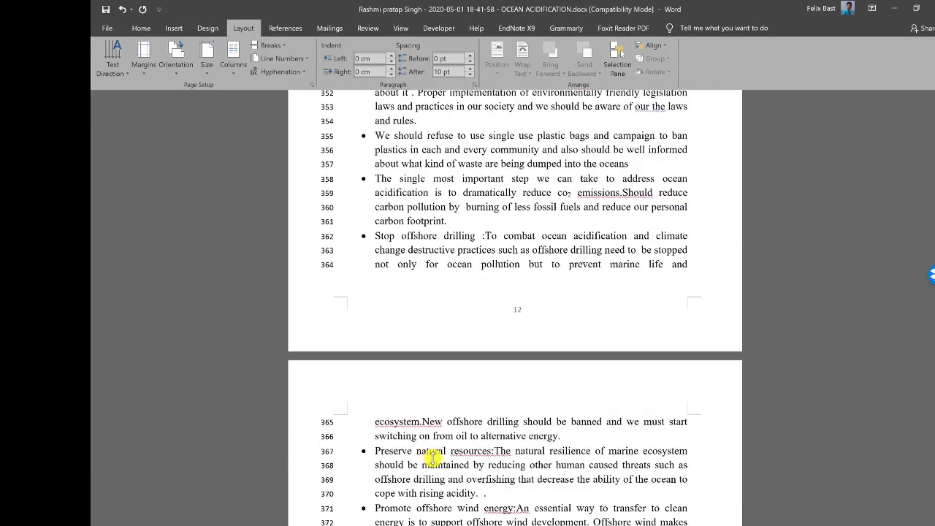
{"action": "scroll", "coordinate": [434, 458], "scroll_direction": "down", "scroll_amount": 12}
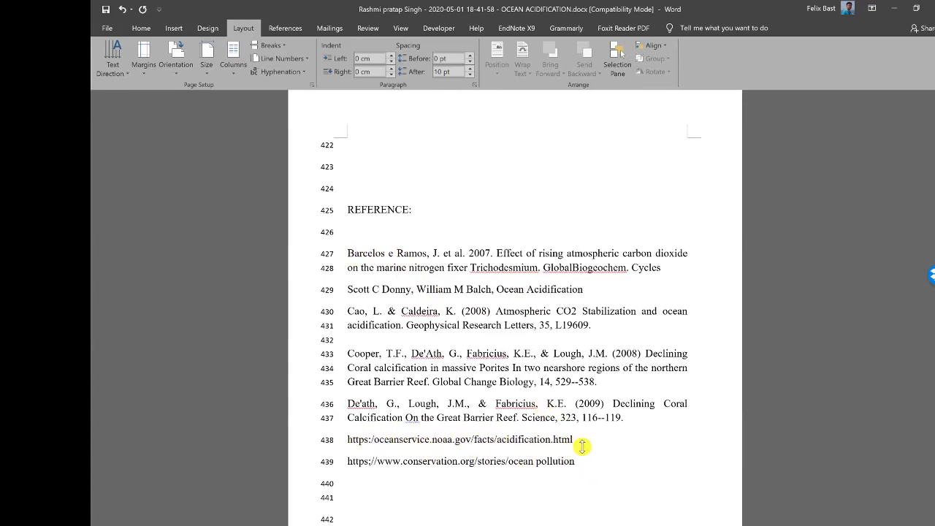
Apply a hanging indent to all entries under the REFERENCE heading, including the two web links.
{"action": "left_click_drag", "start_coordinate": [582, 442], "coordinate": [355, 444]}
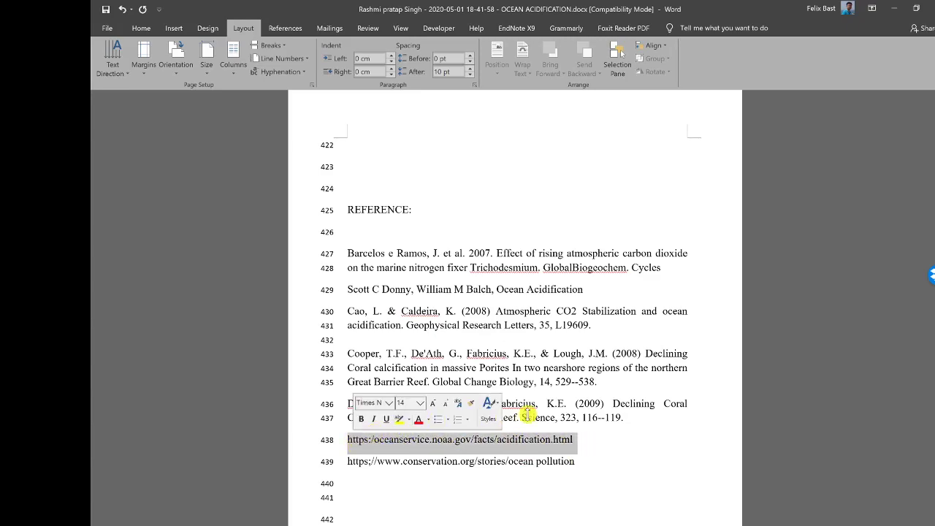
{"action": "left_click", "coordinate": [614, 424]}
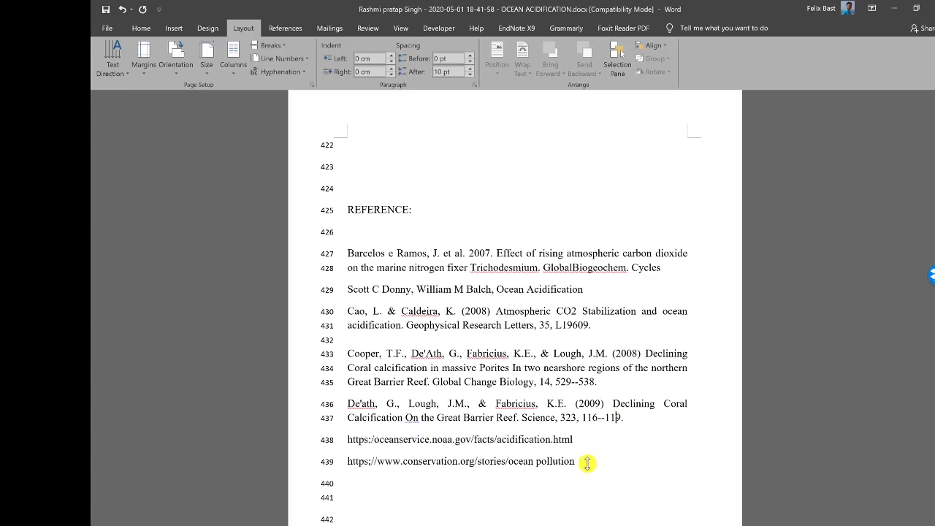
{"action": "left_click_drag", "start_coordinate": [587, 462], "coordinate": [327, 256]}
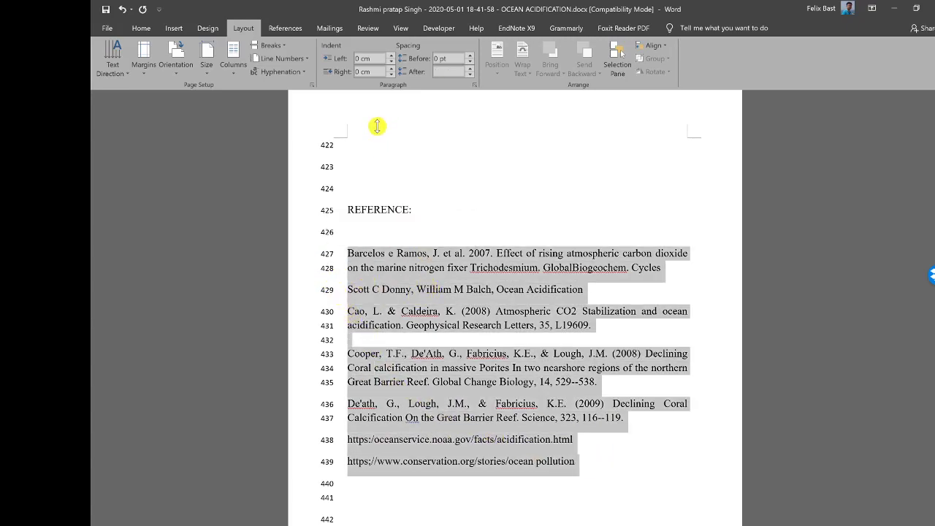
{"action": "left_click", "coordinate": [141, 27]}
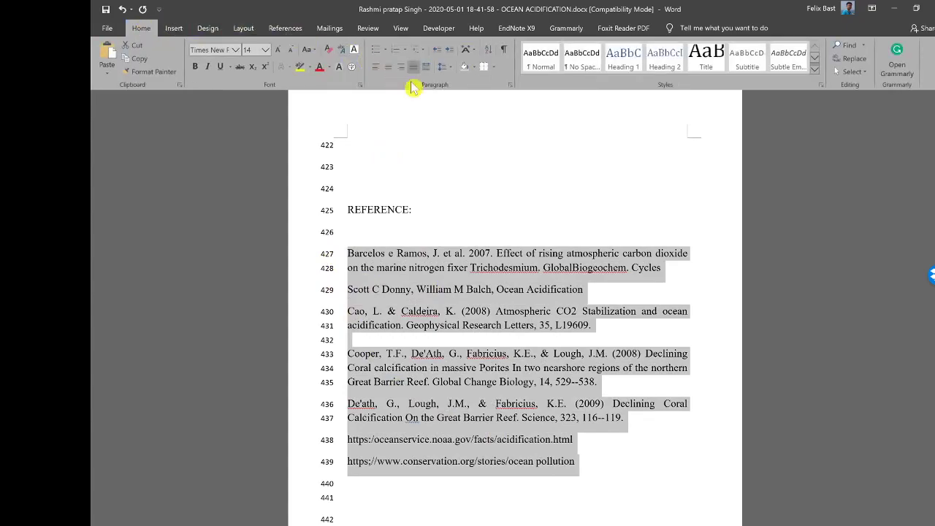
{"action": "left_click", "coordinate": [510, 85]}
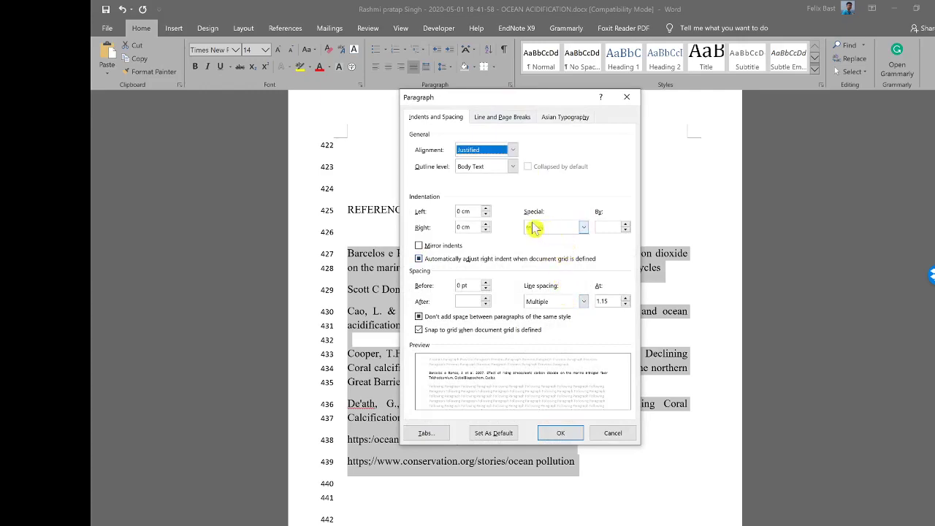
{"action": "left_click", "coordinate": [563, 229]}
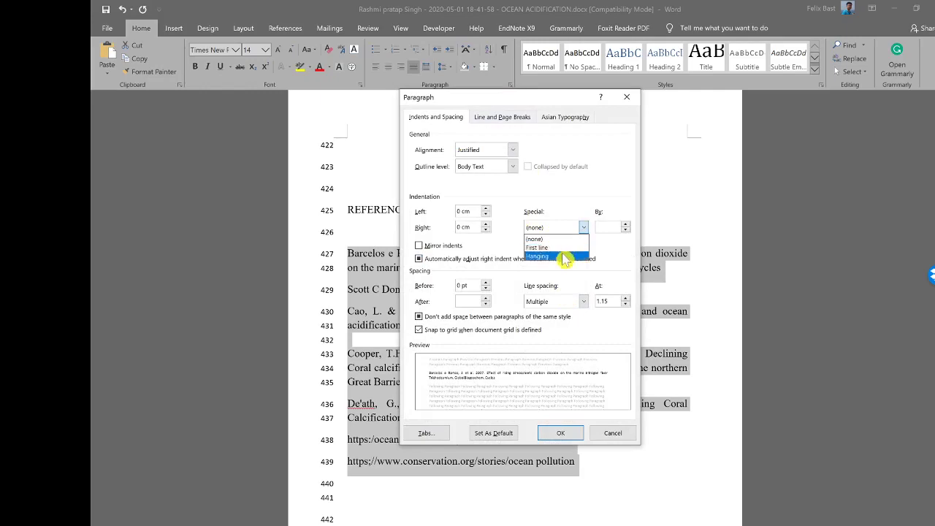
{"action": "left_click", "coordinate": [564, 258]}
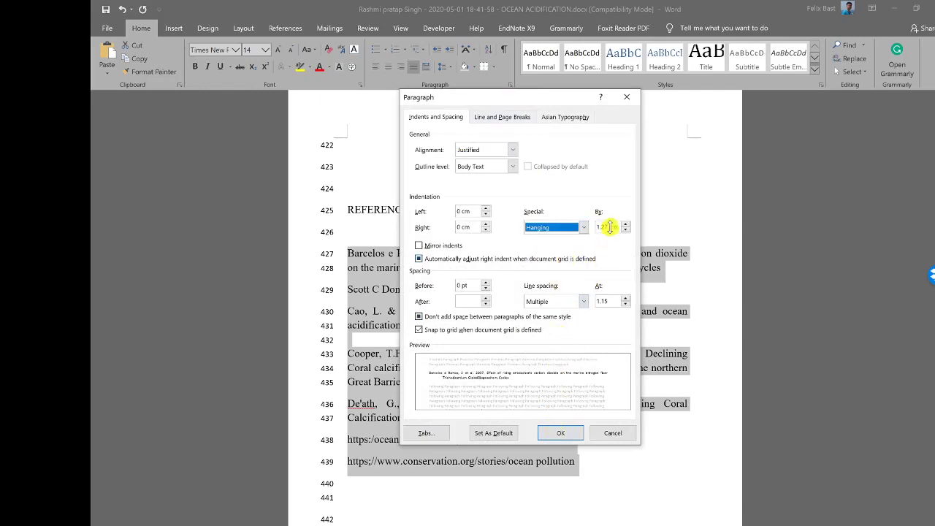
{"action": "left_click", "coordinate": [564, 436]}
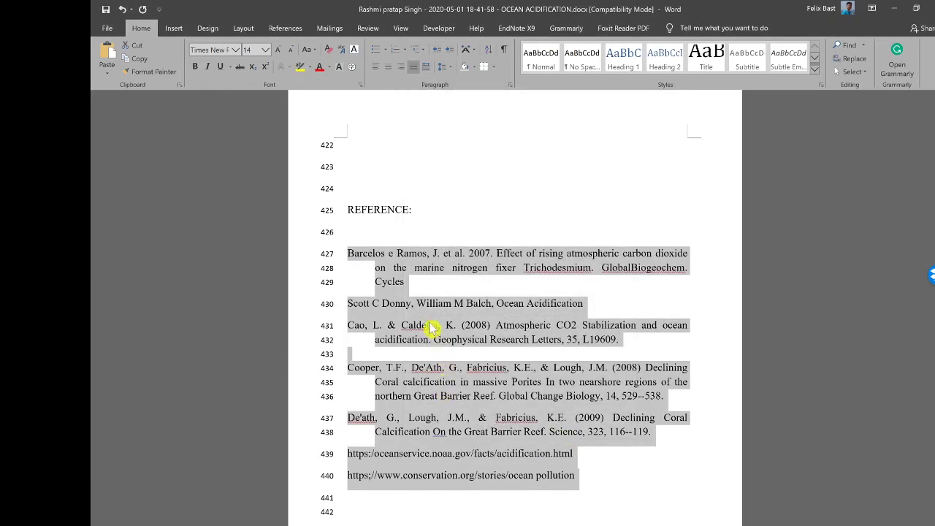
{"action": "left_click", "coordinate": [428, 210]}
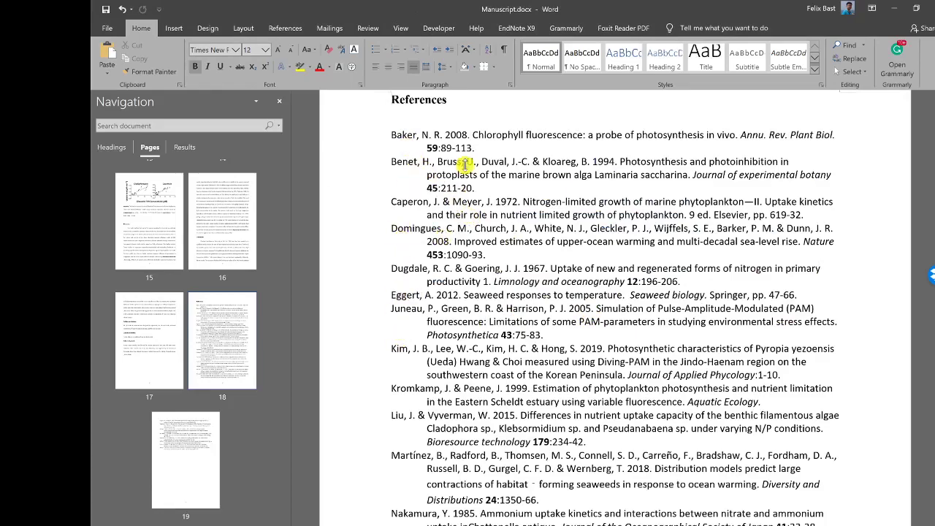
Check the in-text citations in the manuscript's Discussion section against the entries in its References list.
{"action": "scroll", "coordinate": [453, 188], "scroll_direction": "up", "scroll_amount": 15}
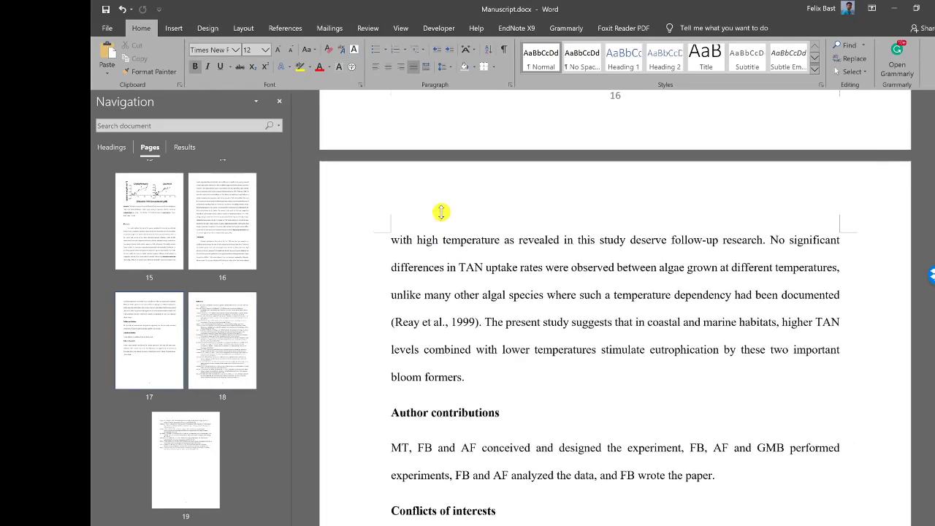
{"action": "scroll", "coordinate": [441, 212], "scroll_direction": "up", "scroll_amount": 6}
{"action": "scroll", "coordinate": [440, 212], "scroll_direction": "down", "scroll_amount": 3}
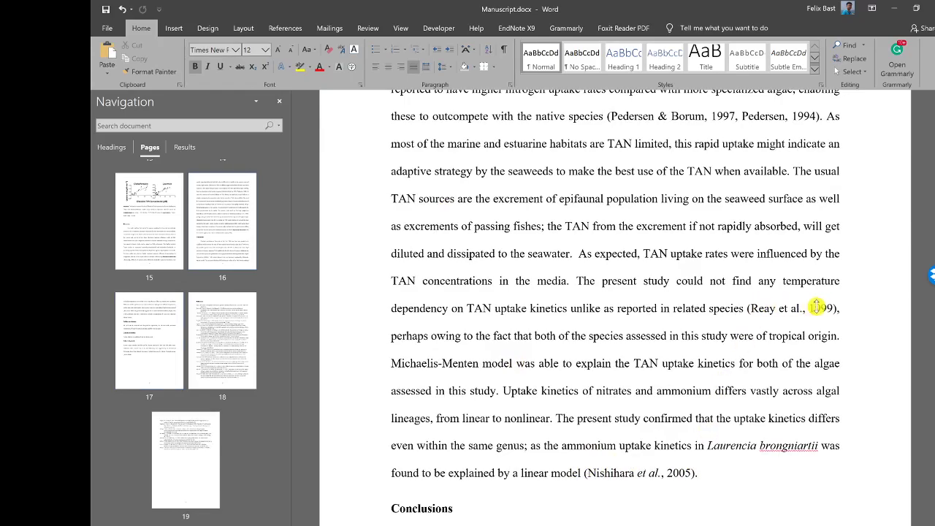
{"action": "scroll", "coordinate": [742, 397], "scroll_direction": "down", "scroll_amount": 15}
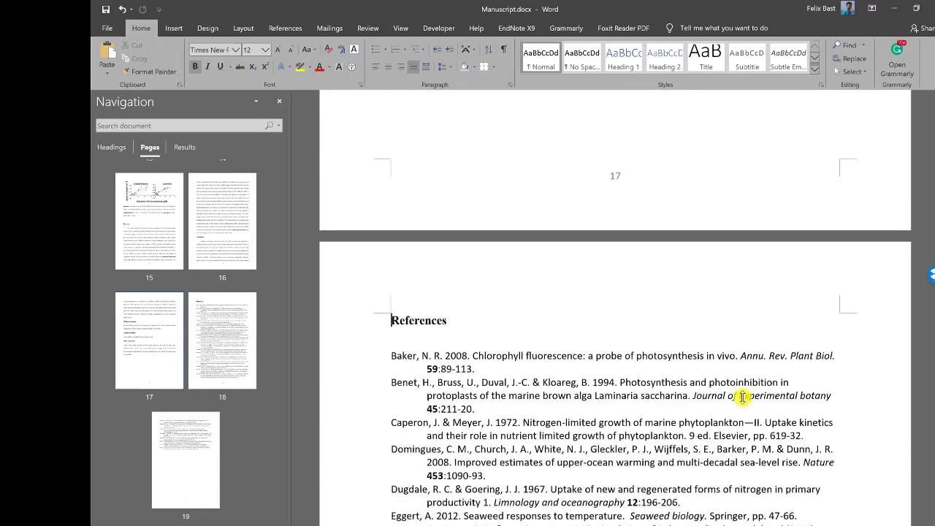
{"action": "scroll", "coordinate": [742, 396], "scroll_direction": "down", "scroll_amount": 8}
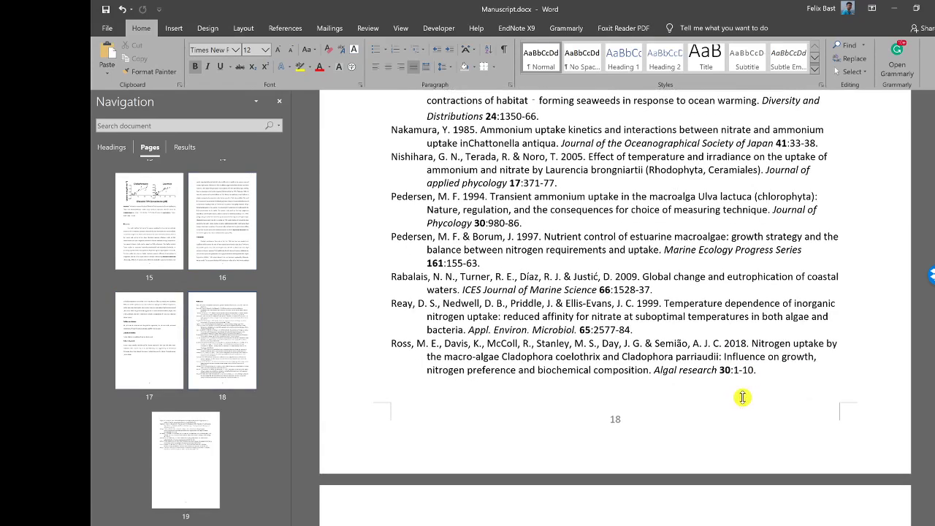
Select entries in the manuscript's References list, clear the selection, and examine the list from its heading to the end.
{"action": "left_click", "coordinate": [385, 154], "text": "shift"}
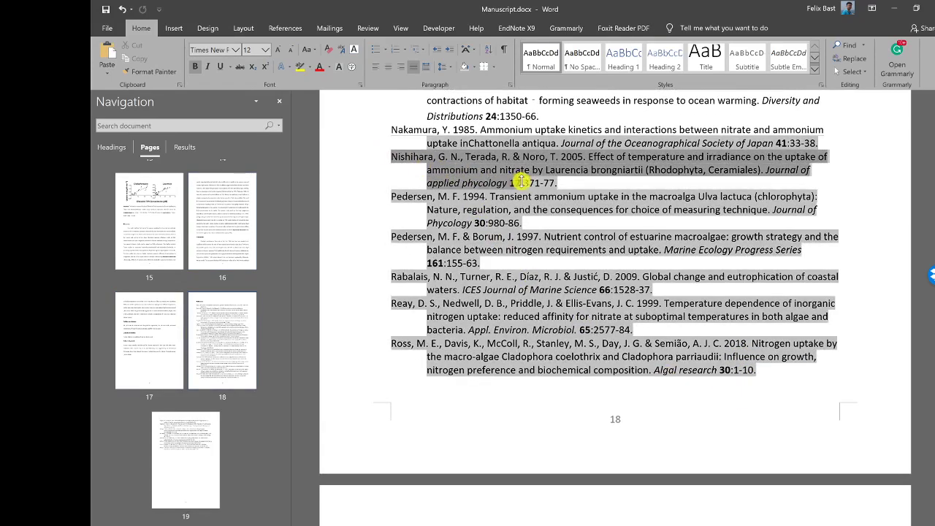
{"action": "scroll", "coordinate": [539, 179], "scroll_direction": "up", "scroll_amount": 4}
{"action": "scroll", "coordinate": [538, 178], "scroll_direction": "up", "scroll_amount": 6}
{"action": "scroll", "coordinate": [539, 179], "scroll_direction": "down", "scroll_amount": 8}
{"action": "scroll", "coordinate": [539, 178], "scroll_direction": "down", "scroll_amount": 1}
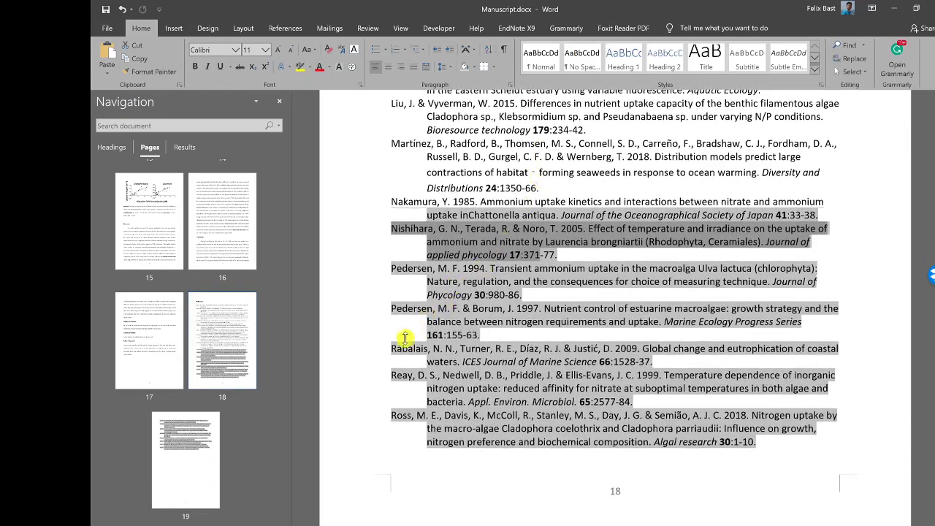
{"action": "left_click", "coordinate": [375, 385]}
{"action": "left_click", "coordinate": [533, 367]}
{"action": "scroll", "coordinate": [426, 319], "scroll_direction": "up", "scroll_amount": 15}
{"action": "left_click", "coordinate": [426, 319]}
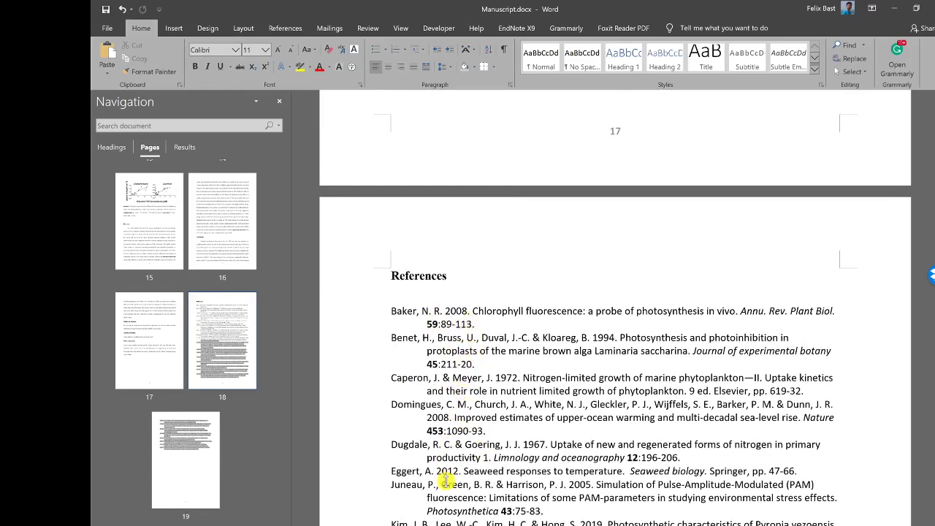
{"action": "scroll", "coordinate": [491, 251], "scroll_direction": "up", "scroll_amount": 1}
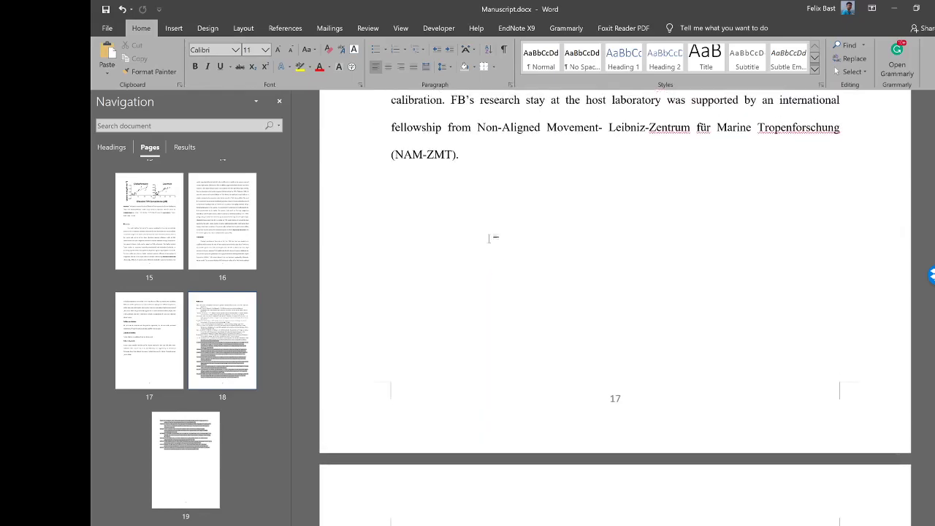
{"action": "scroll", "coordinate": [472, 366], "scroll_direction": "down", "scroll_amount": 5}
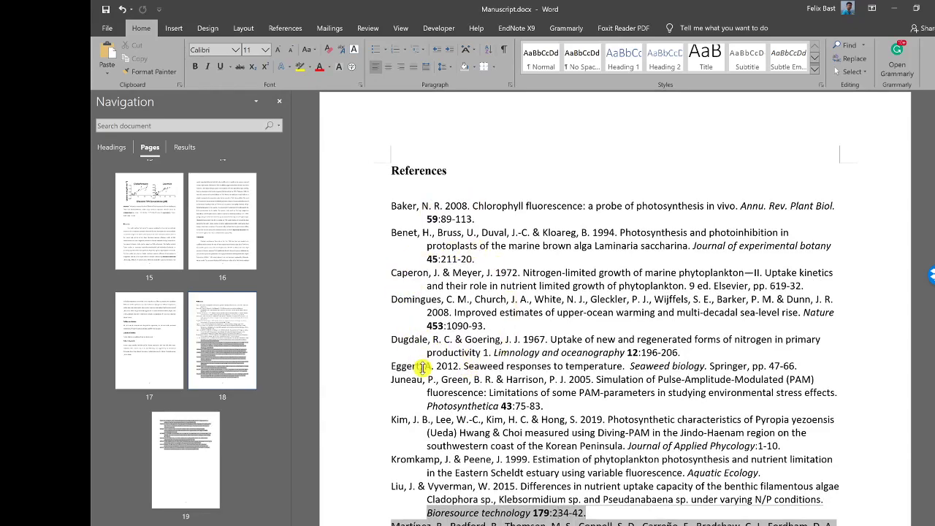
{"action": "scroll", "coordinate": [423, 368], "scroll_direction": "up", "scroll_amount": 3}
{"action": "left_click", "coordinate": [418, 335]}
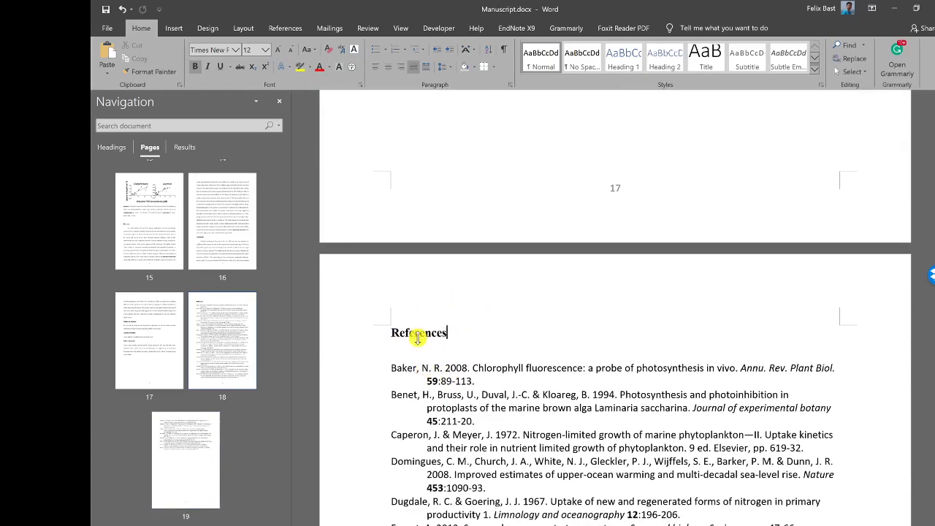
{"action": "scroll", "coordinate": [418, 337], "scroll_direction": "down", "scroll_amount": 4}
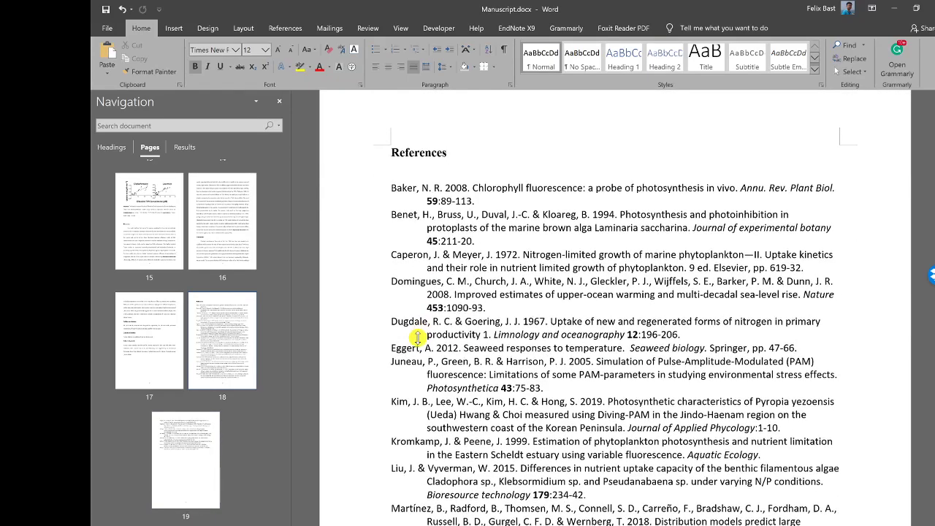
{"action": "scroll", "coordinate": [418, 337], "scroll_direction": "down", "scroll_amount": 5}
{"action": "scroll", "coordinate": [418, 337], "scroll_direction": "down", "scroll_amount": 7}
{"action": "scroll", "coordinate": [418, 337], "scroll_direction": "down", "scroll_amount": 2}
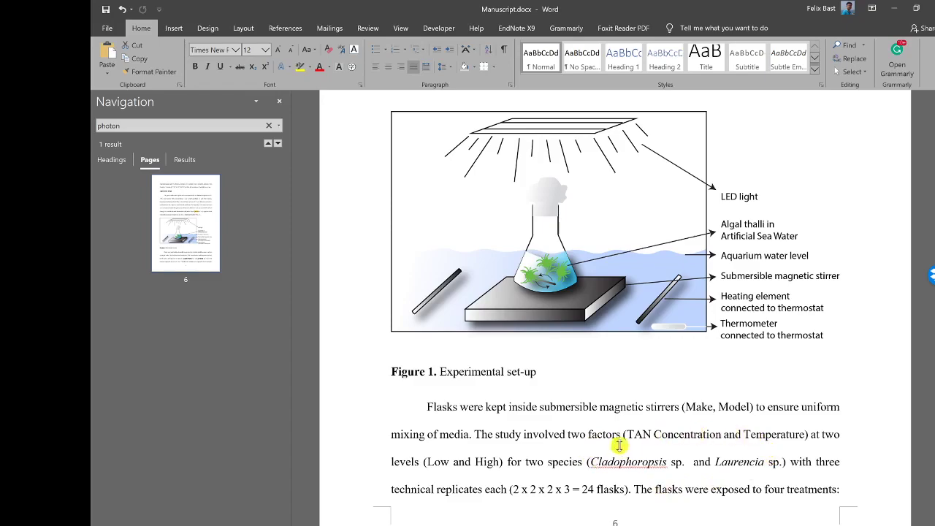
Examine the notation of the light intensity, temperature and nutrient units in the Experimental set-up section around the "photon" match.
{"action": "scroll", "coordinate": [618, 434], "scroll_direction": "up", "scroll_amount": 4}
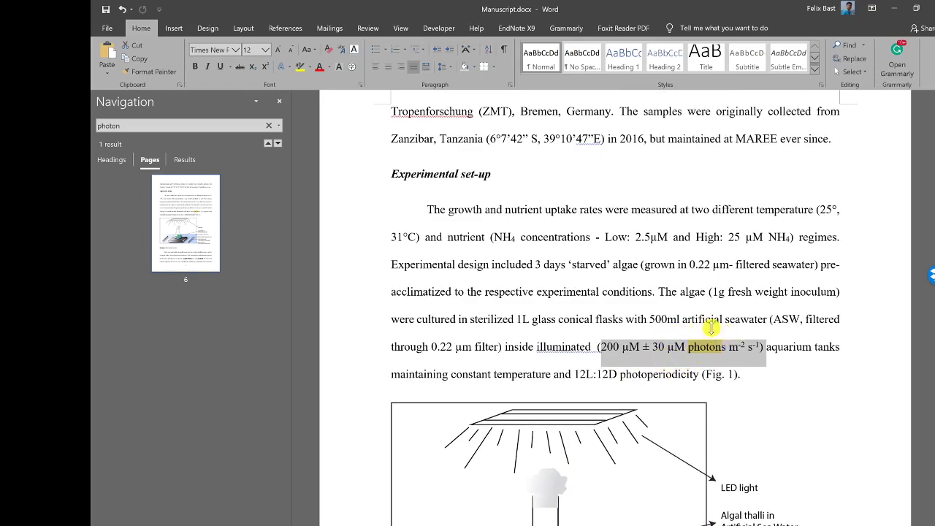
{"action": "scroll", "coordinate": [619, 326], "scroll_direction": "up", "scroll_amount": 3}
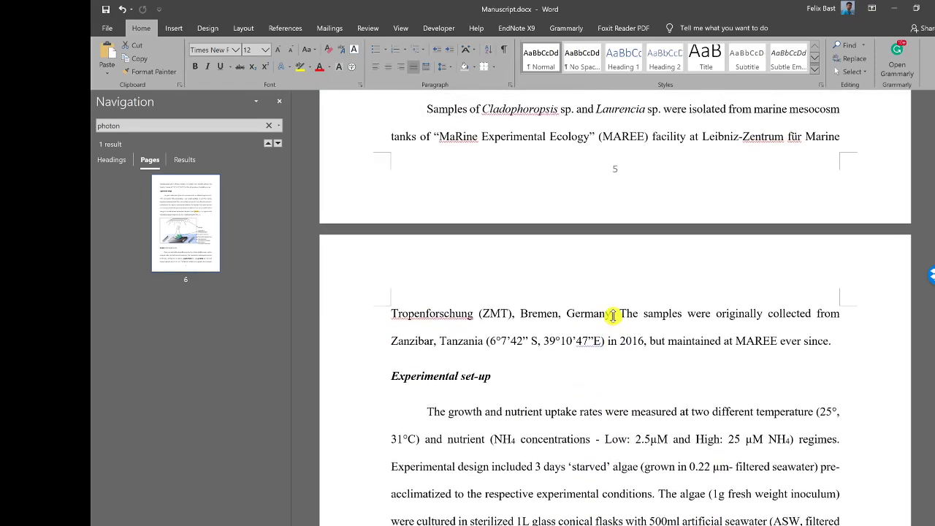
{"action": "scroll", "coordinate": [614, 316], "scroll_direction": "down", "scroll_amount": 1}
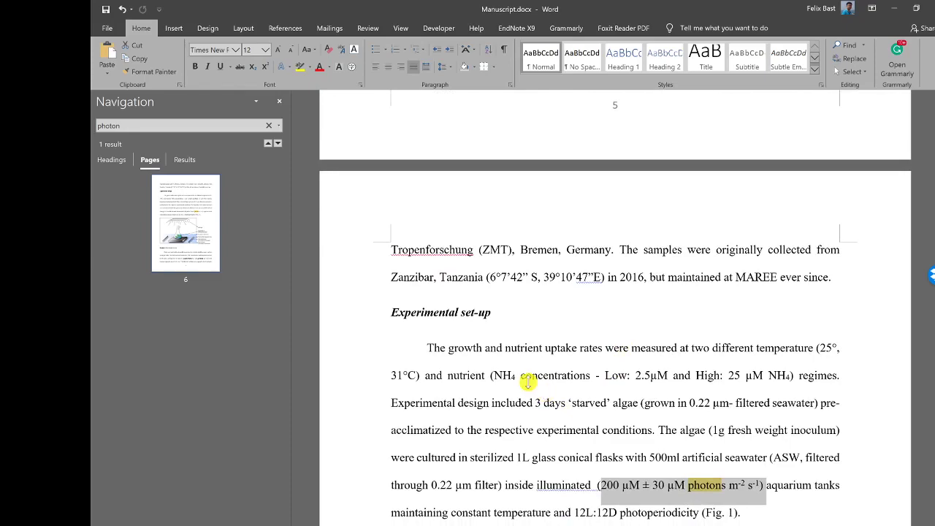